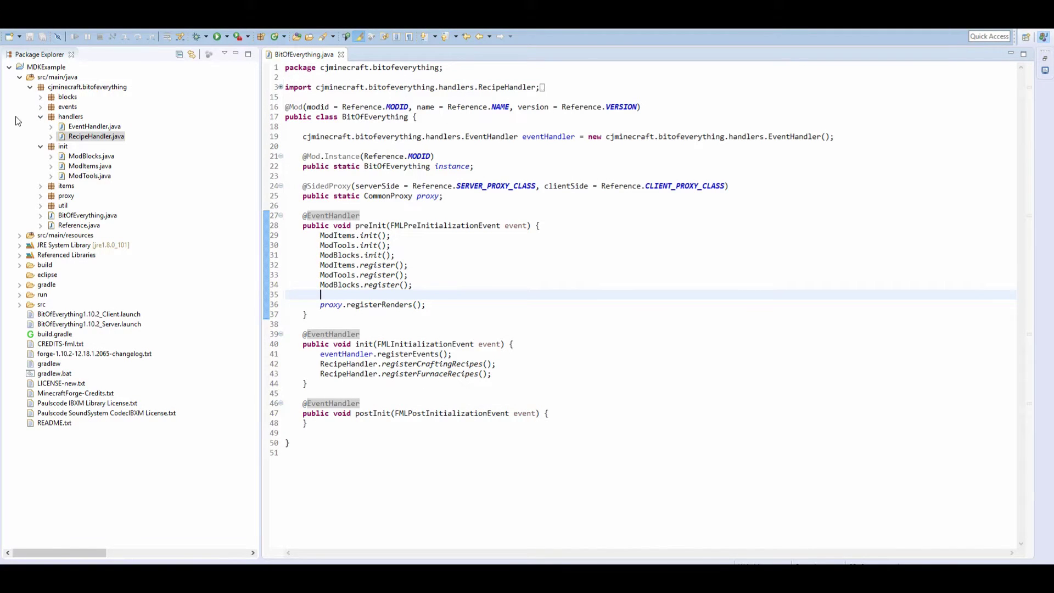
Collapse the handlers and init packages and put the caret on empty line 18 of BitOfEverything.java.
{"action": "left_click", "coordinate": [40, 116]}
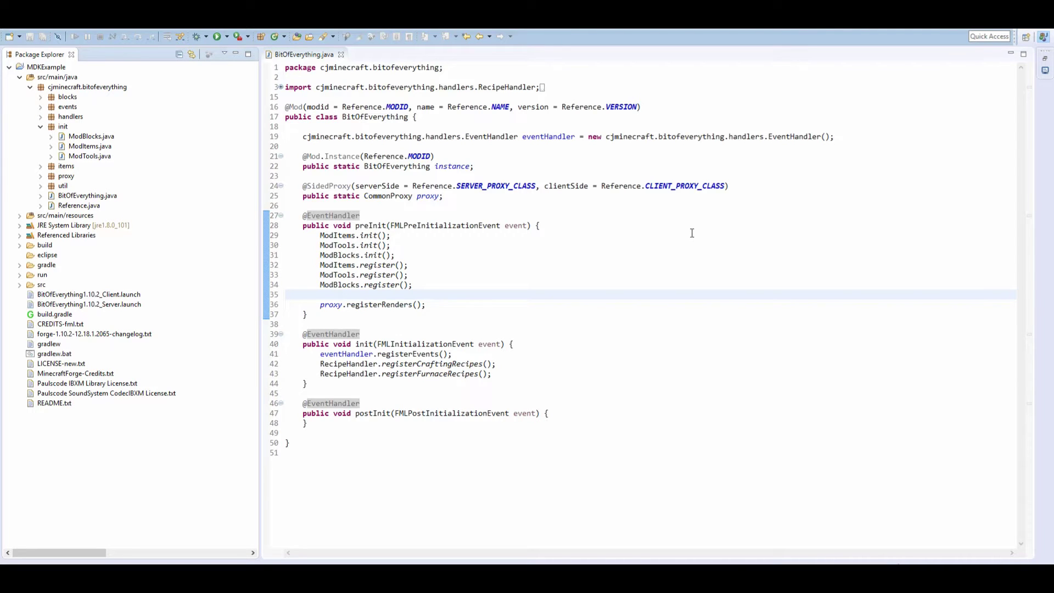
{"action": "left_click", "coordinate": [39, 126]}
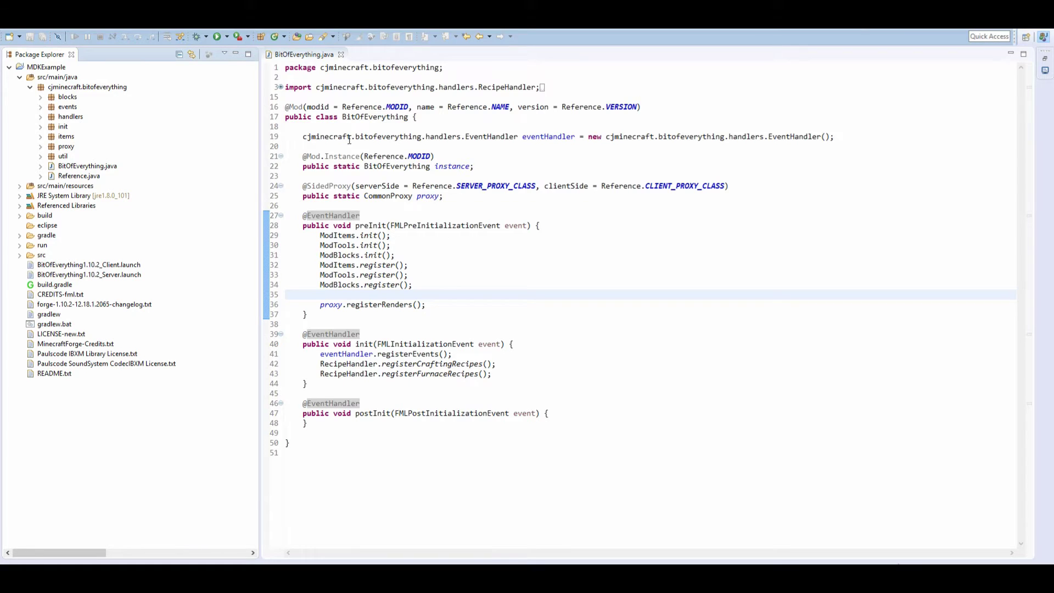
{"action": "left_click", "coordinate": [291, 129]}
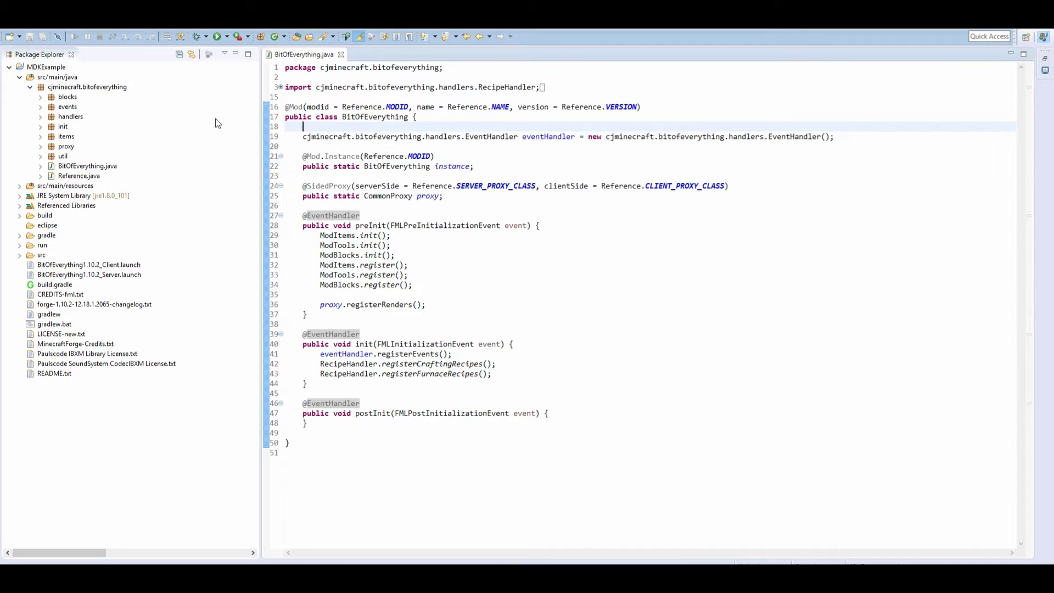
Create a creativetabs package inside the mod's main package.
{"action": "left_click", "coordinate": [87, 87]}
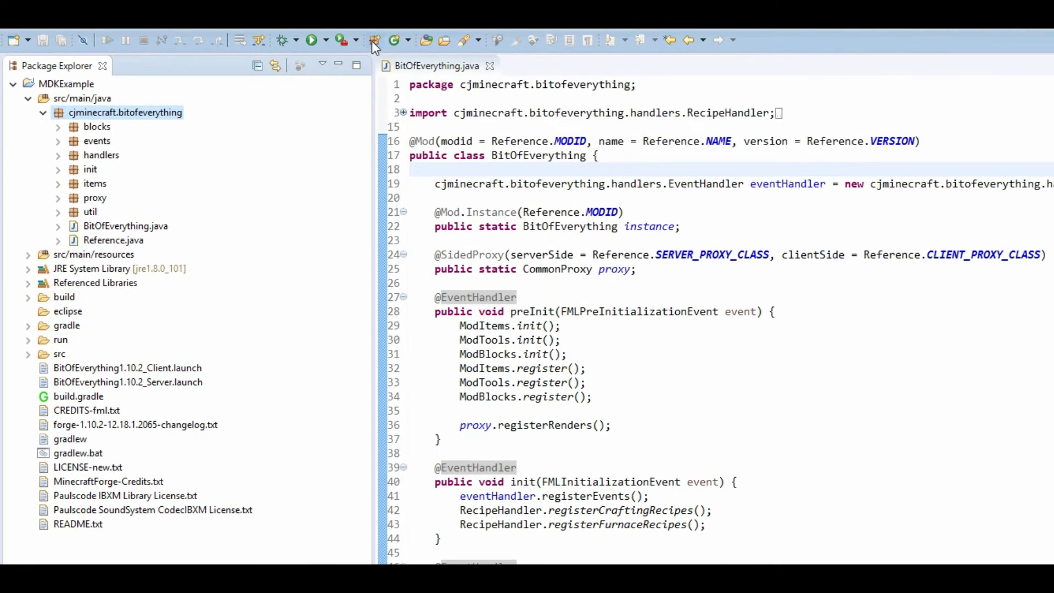
{"action": "left_click", "coordinate": [260, 36]}
{"action": "left_click", "coordinate": [789, 268]}
{"action": "type", "text": ".bitofeverything."}
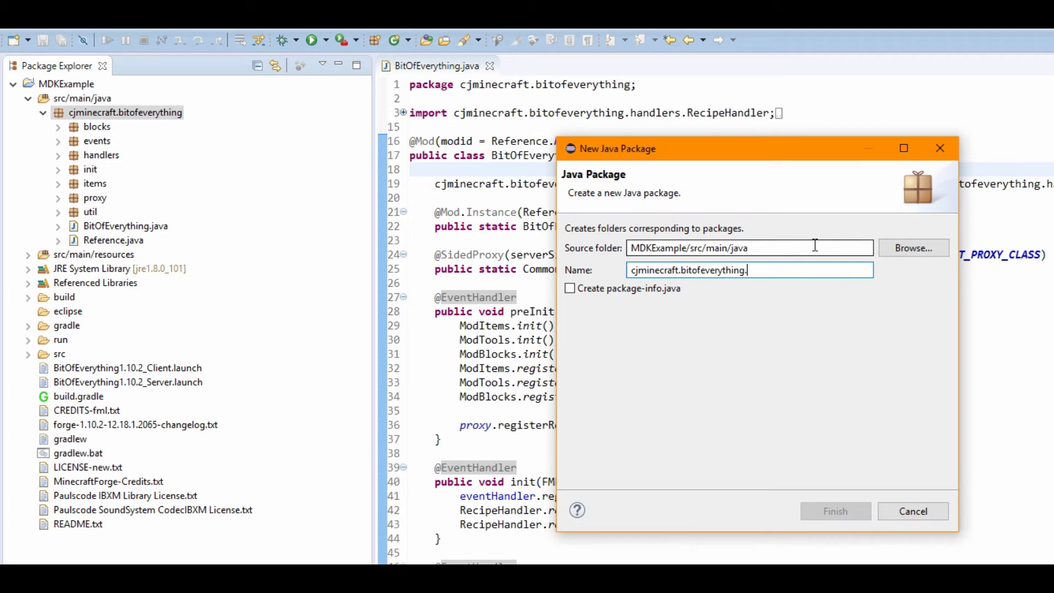
{"action": "type", "text": "creativetabs"}
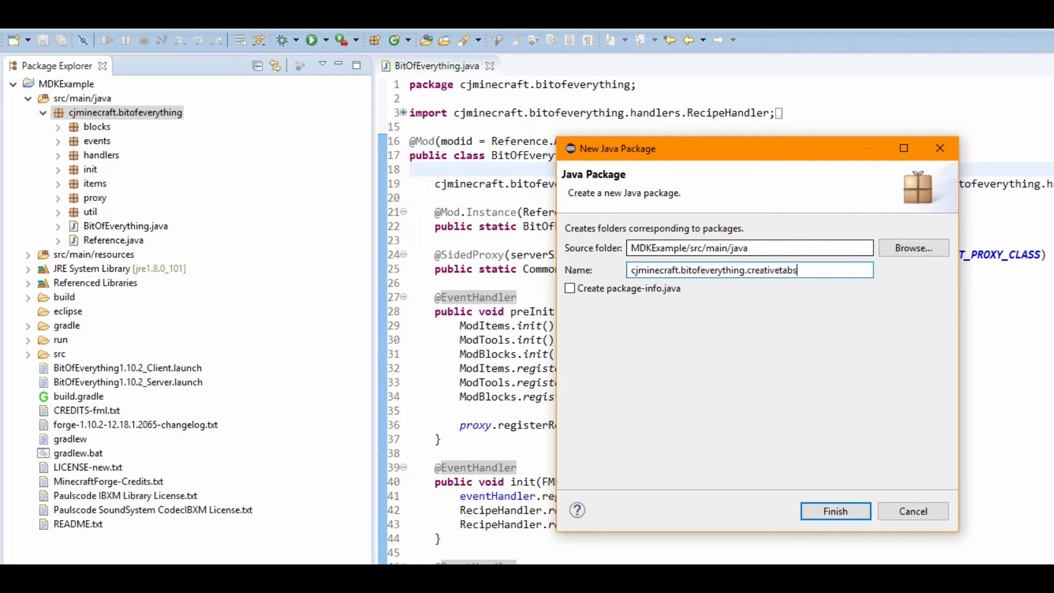
{"action": "key", "text": "Return"}
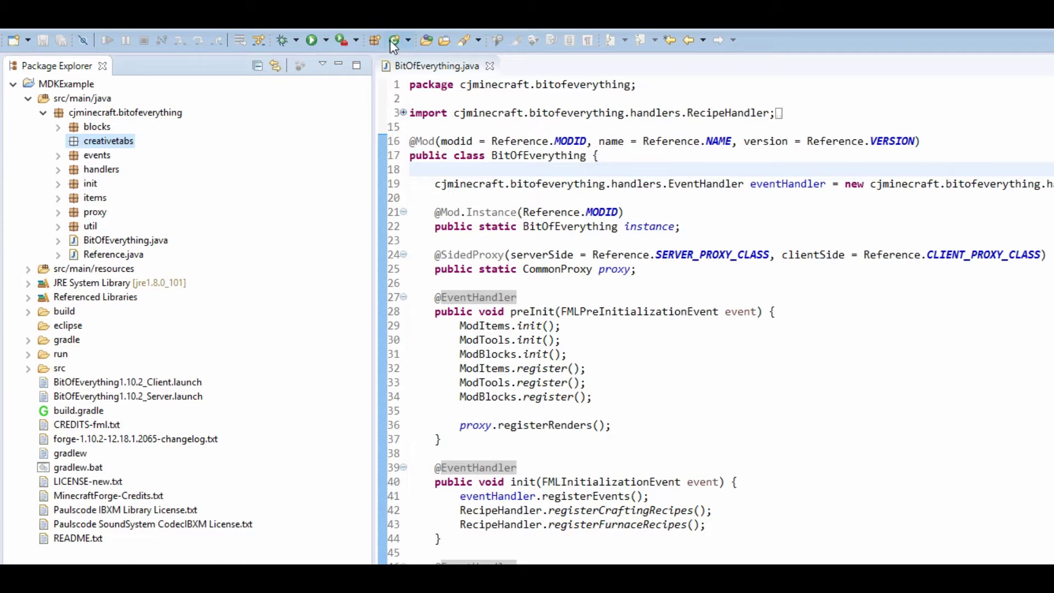
Create the TabBOEBlocks class in creativetabs and start a second class, TabBOEItems.
{"action": "left_click", "coordinate": [404, 42]}
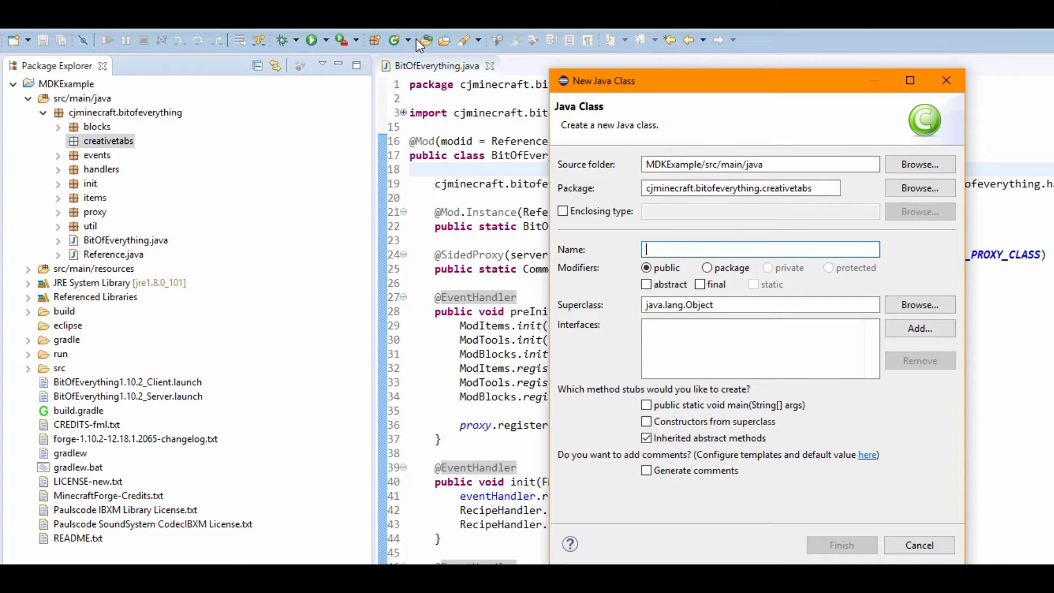
{"action": "type", "text": "TabBOEBl"}
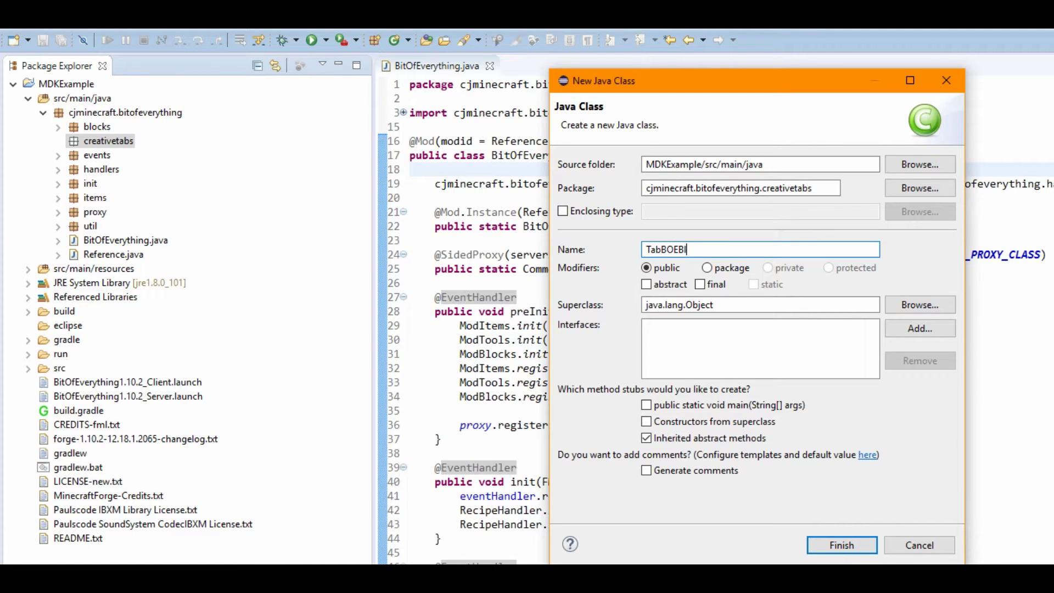
{"action": "type", "text": "s"}
{"action": "key", "text": "Return"}
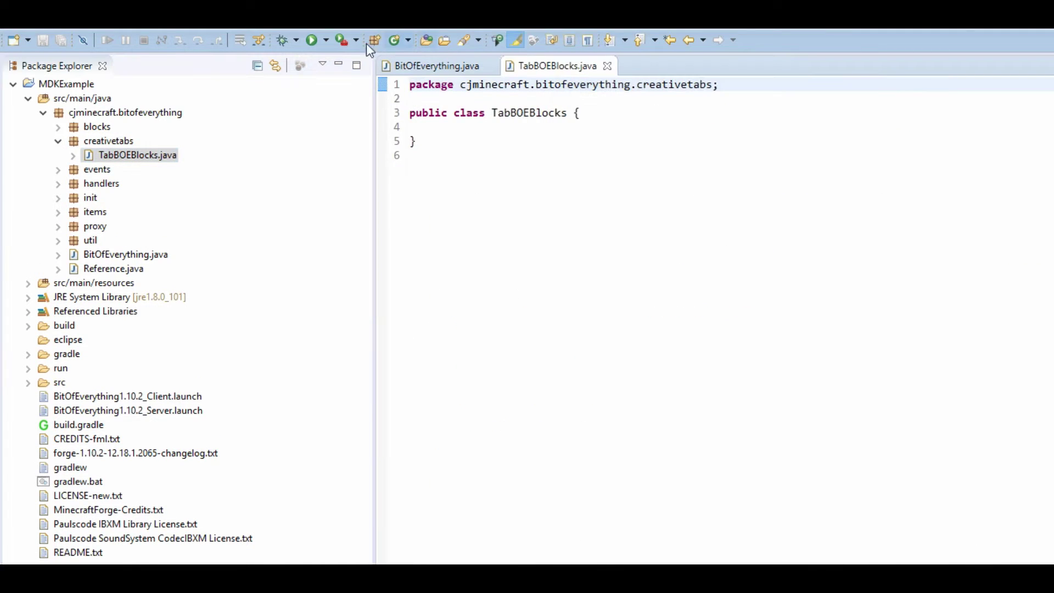
{"action": "left_click", "coordinate": [393, 41]}
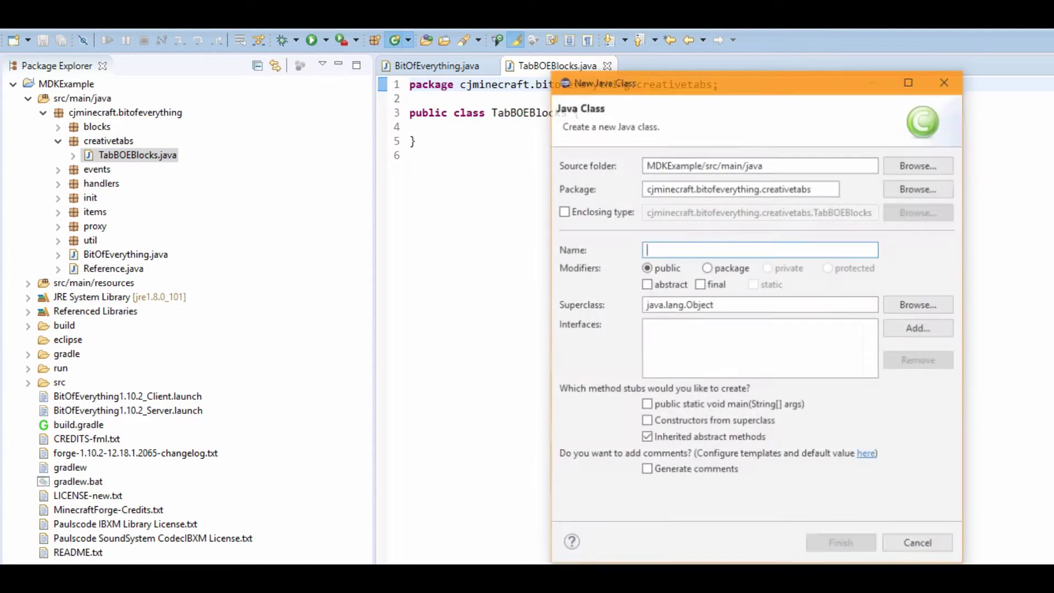
{"action": "type", "text": "TabBOEIt"}
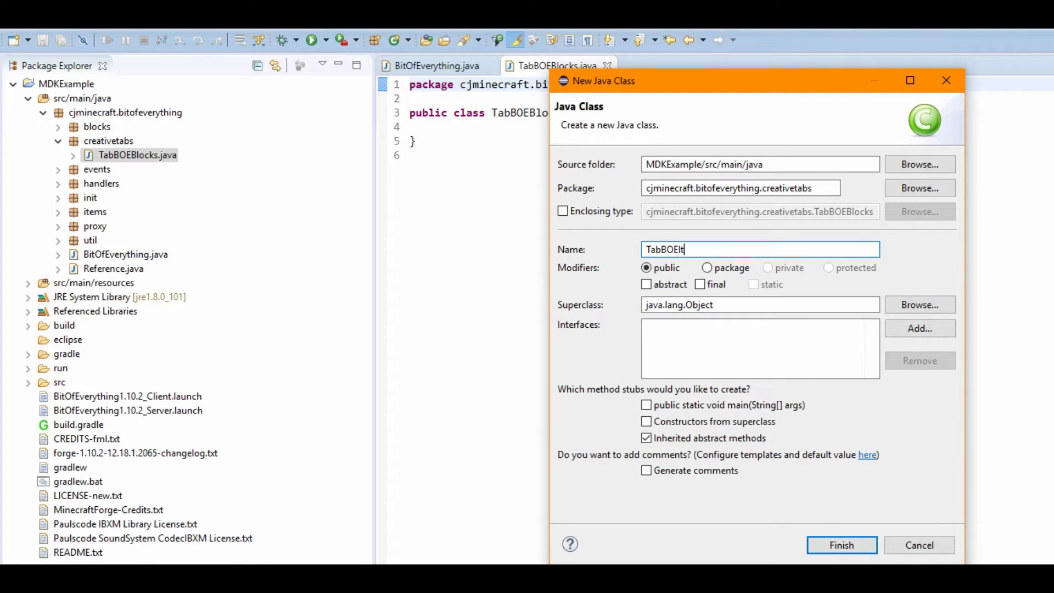
{"action": "type", "text": "ms"}
Finish creating TabBOEItems, make it extend CreativeTabs with the import, and save it.
{"action": "key", "text": "Return"}
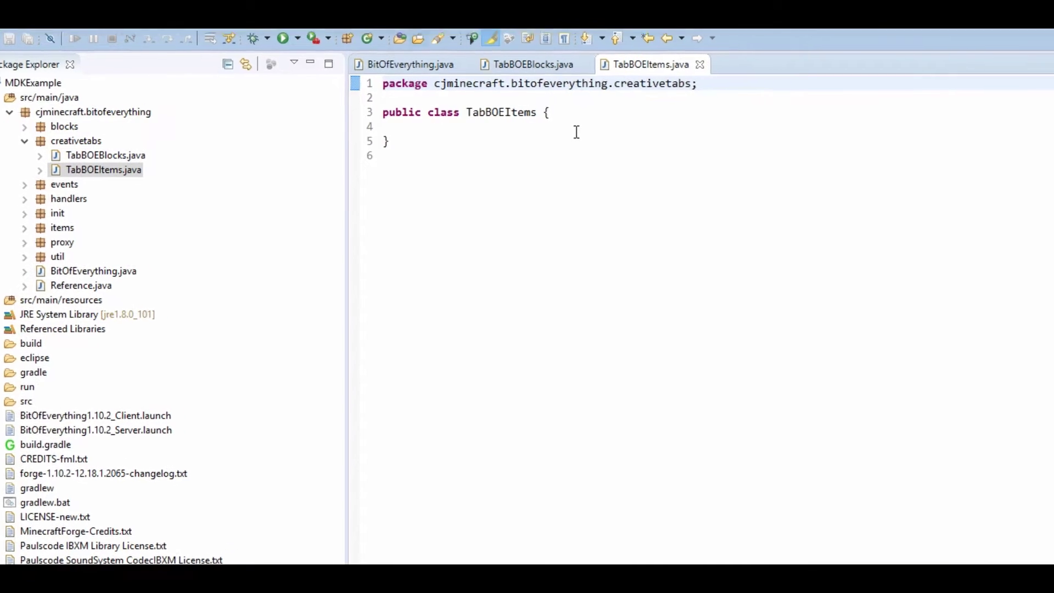
{"action": "left_click", "coordinate": [436, 109]}
{"action": "type", "text": "extends Creative"}
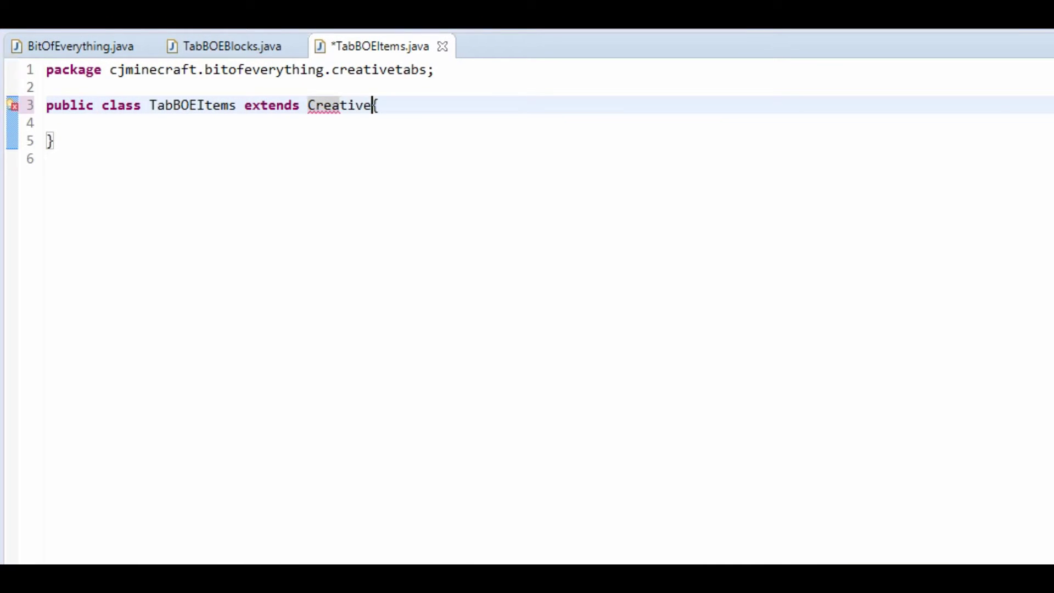
{"action": "key", "text": "ctrl+space"}
{"action": "key", "text": "Down"}
{"action": "key", "text": "Return"}
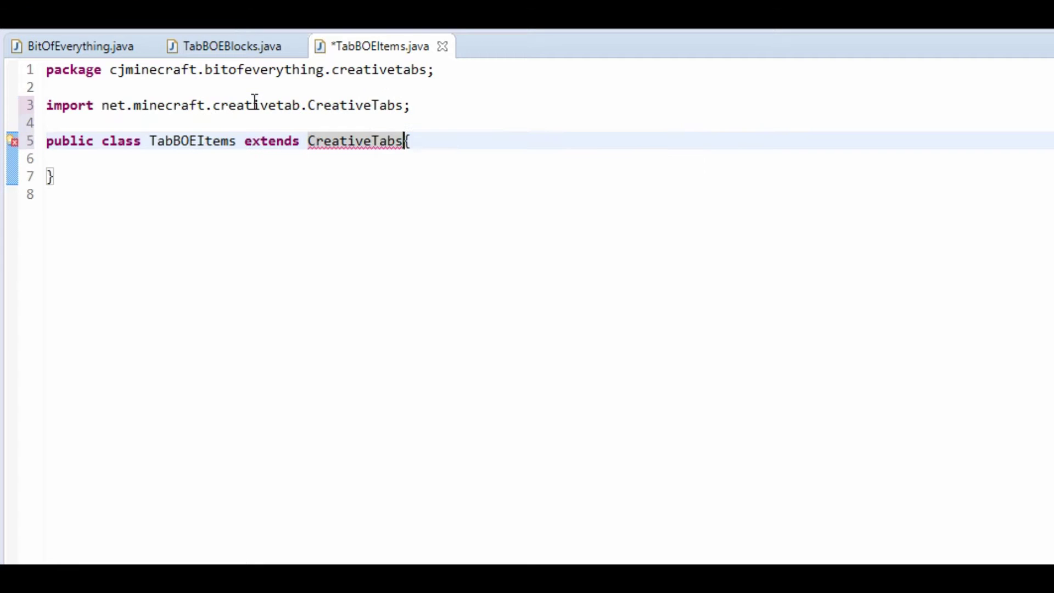
{"action": "key", "text": "ctrl+s"}
Make TabBOEBlocks extend CreativeTabs too, import it, and save.
{"action": "double_click", "coordinate": [354, 141]}
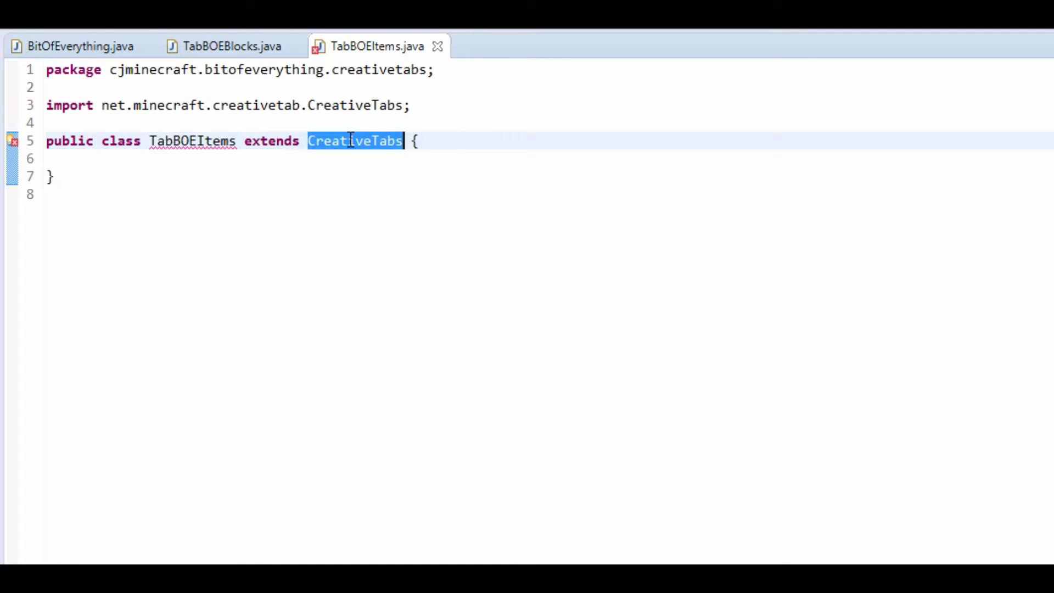
{"action": "left_click", "coordinate": [233, 47]}
{"action": "left_click", "coordinate": [254, 105]}
{"action": "type", "text": "en"}
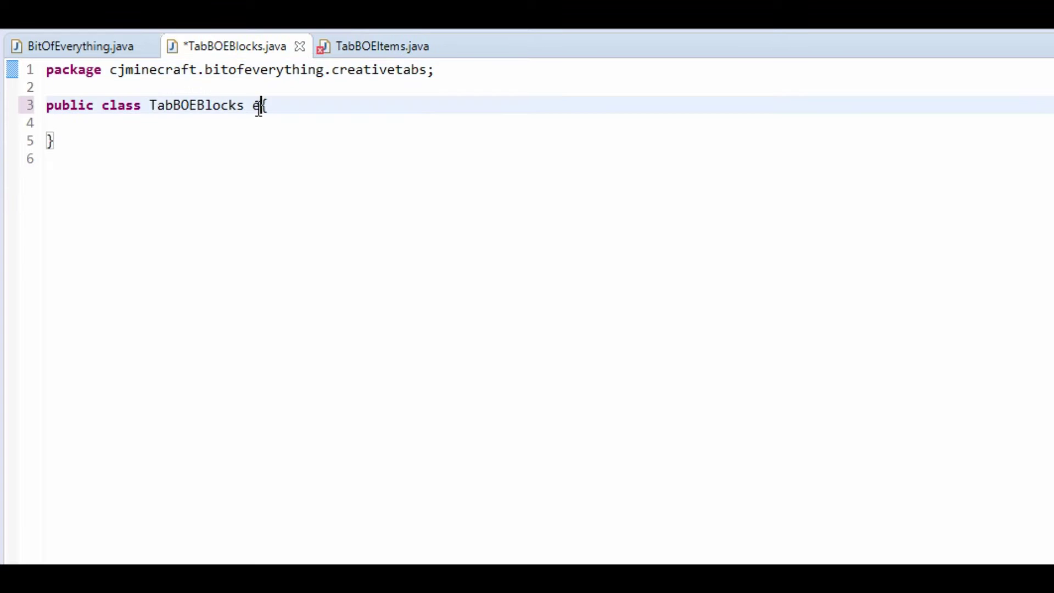
{"action": "type", "text": "ds CreativeTabs"}
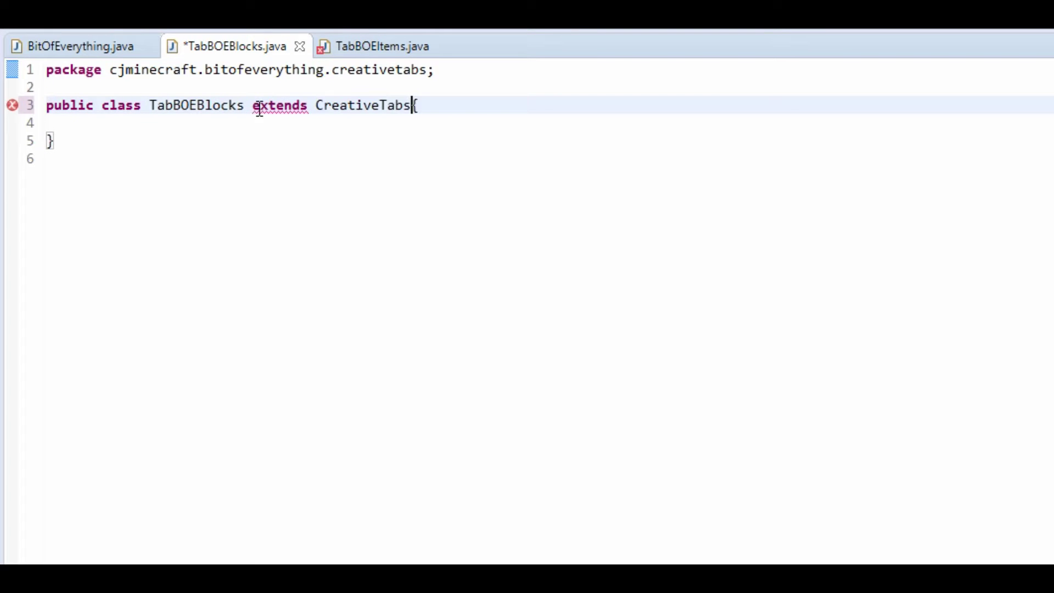
{"action": "key", "text": "ctrl+shift+o"}
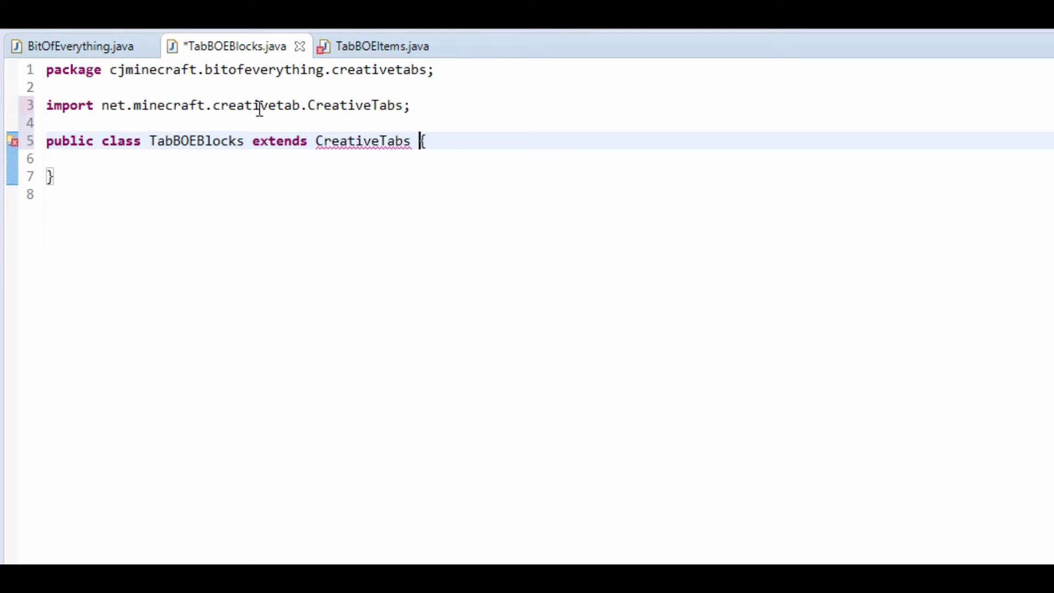
{"action": "key", "text": "ctrl+s"}
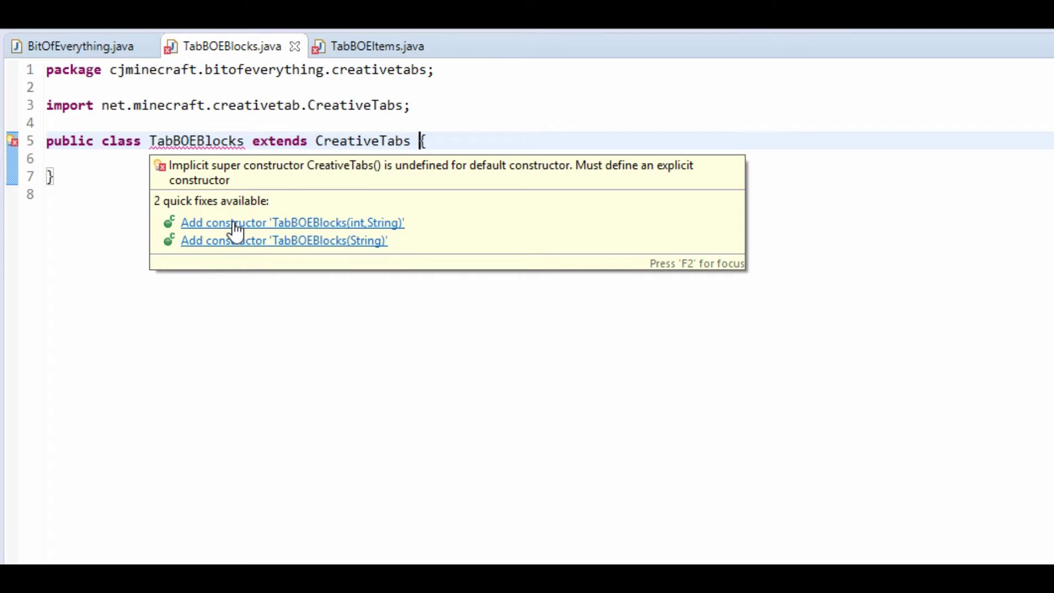
Give TabBOEBlocks a label-only constructor calling super("boeblocks"), and save.
{"action": "left_click", "coordinate": [235, 224]}
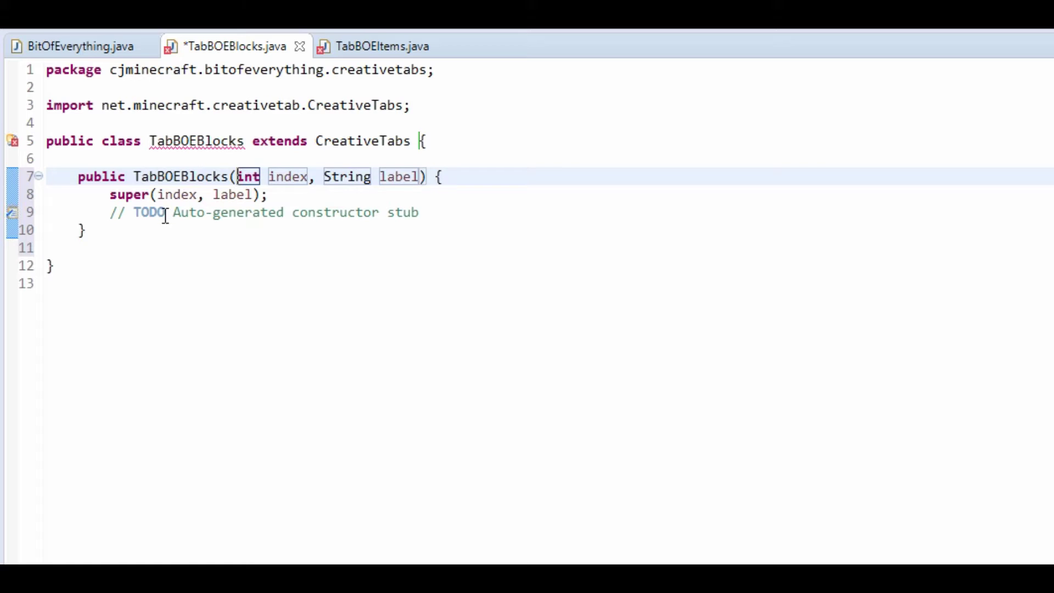
{"action": "left_click_drag", "start_coordinate": [106, 228], "coordinate": [77, 176]}
{"action": "key", "text": "BackSpace"}
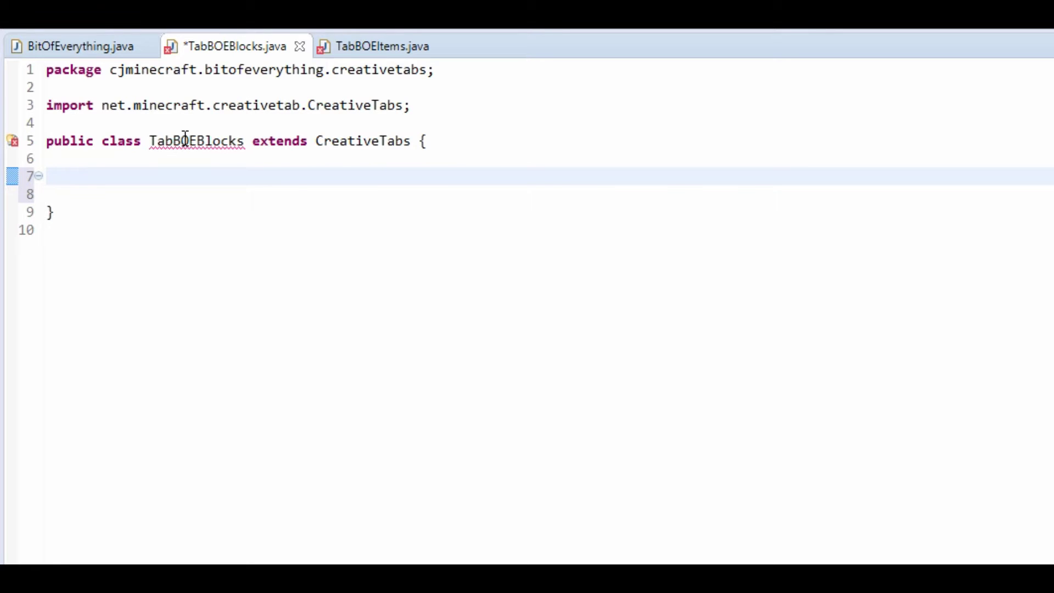
{"action": "left_click", "coordinate": [233, 238]}
{"action": "key", "text": "ctrl+s"}
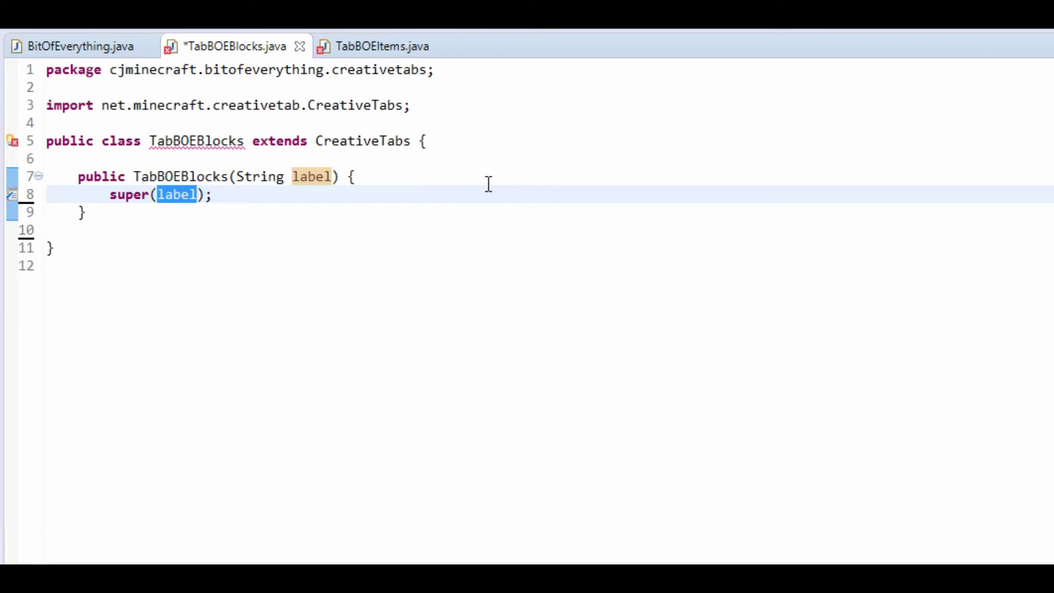
{"action": "type", "text": "\"\""}
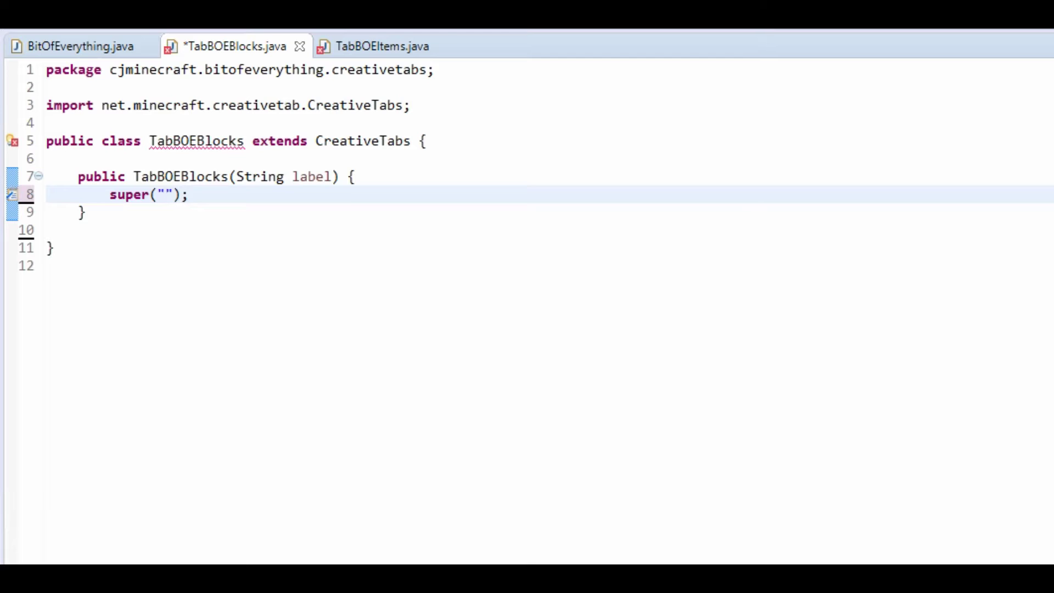
{"action": "type", "text": "boeblocks"}
{"action": "key", "text": "ctrl+s"}
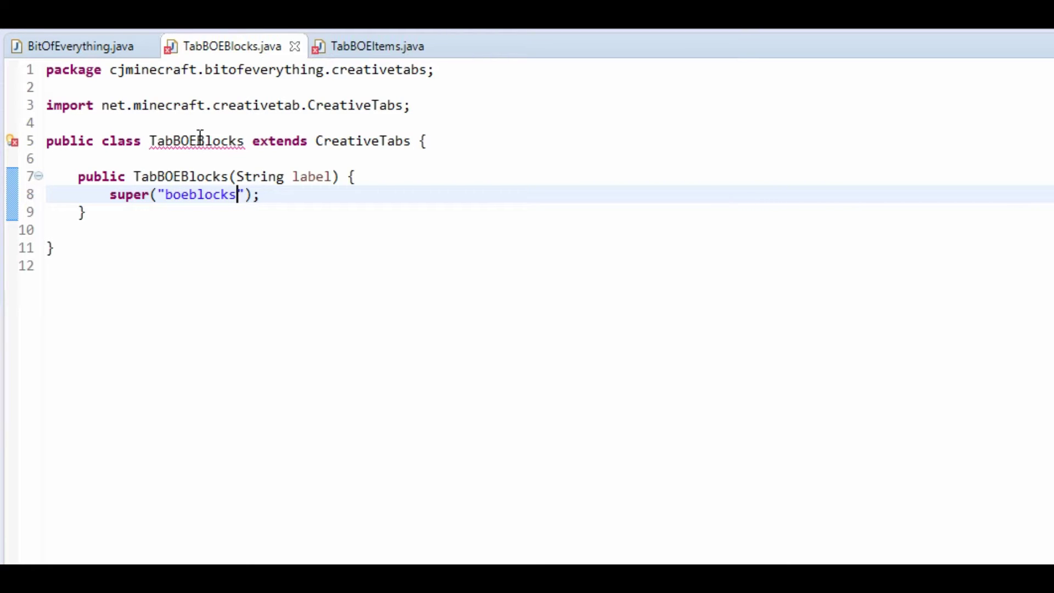
Implement getTabIconItem without the TODO, returning Item.getItemFromBlock(ModBlocks block), and save.
{"action": "left_click", "coordinate": [227, 210]}
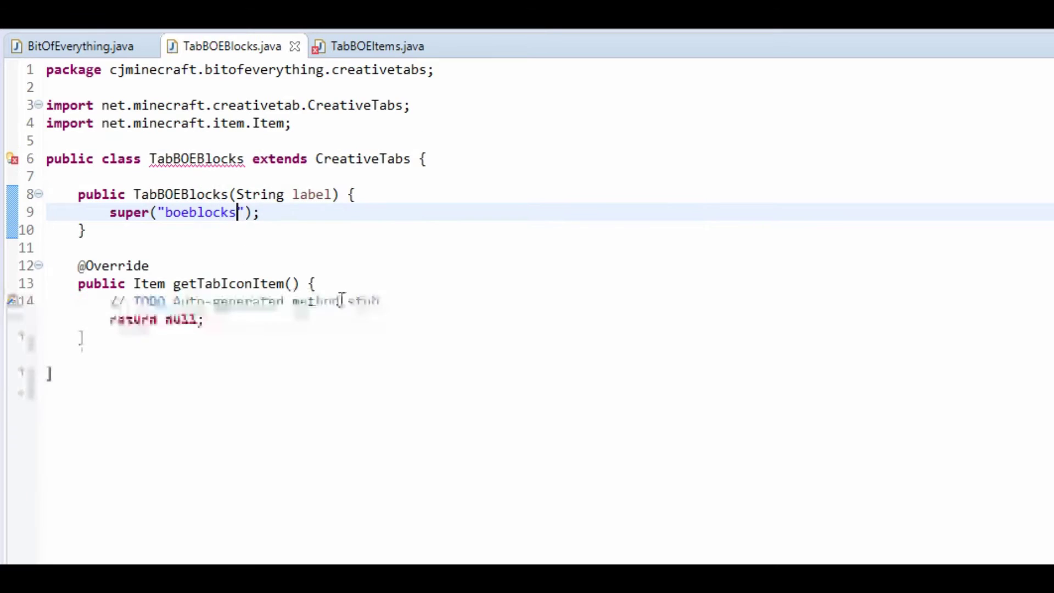
{"action": "left_click_drag", "start_coordinate": [380, 301], "coordinate": [47, 320]}
{"action": "key", "text": "BackSpace"}
{"action": "key", "text": "BackSpace"}
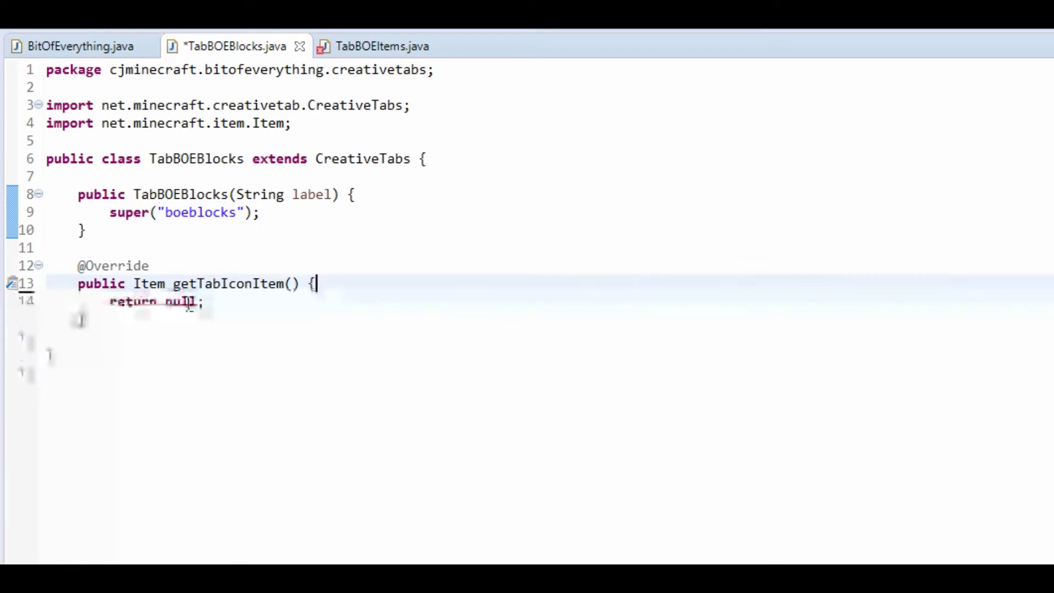
{"action": "double_click", "coordinate": [183, 301]}
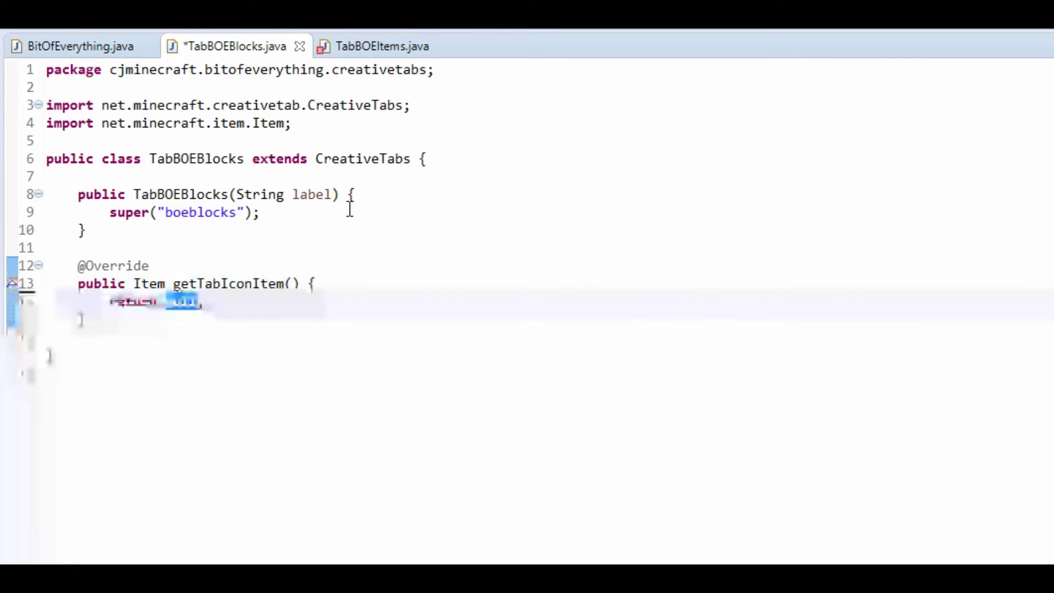
{"action": "type", "text": "Item"}
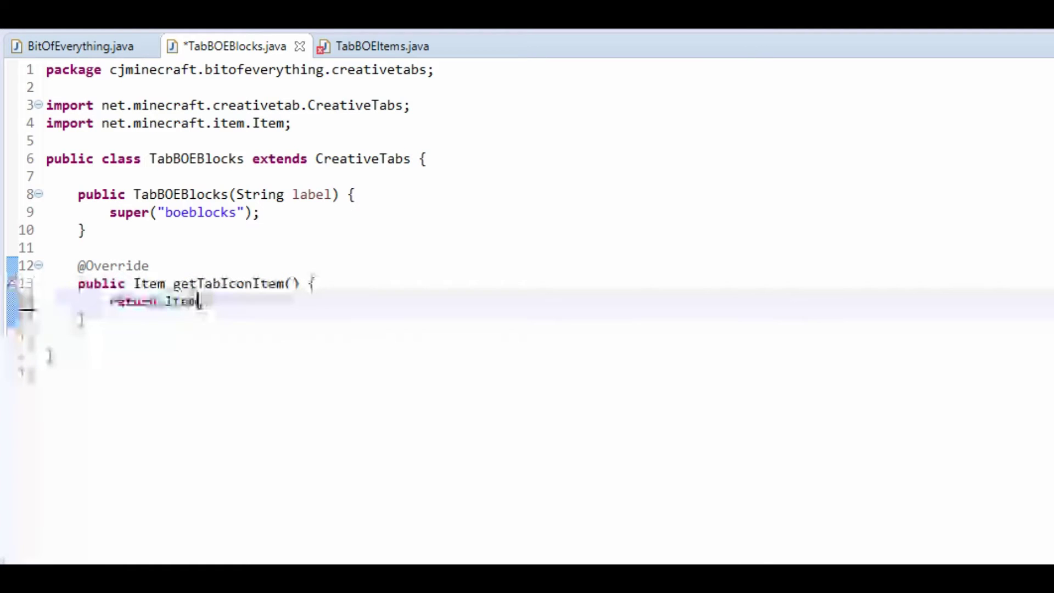
{"action": "type", "text": ".getIte"}
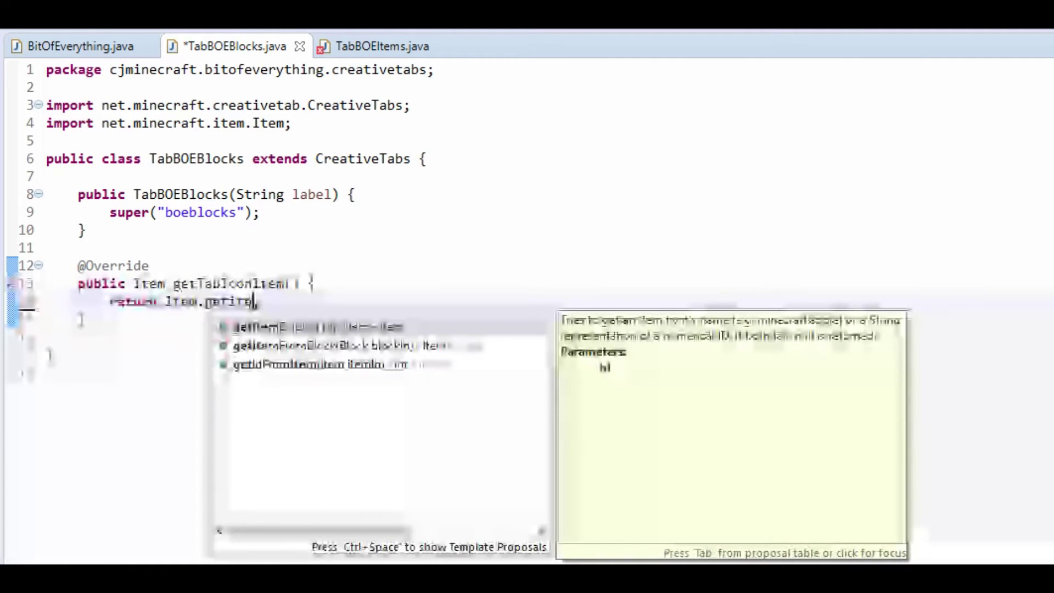
{"action": "type", "text": "m"}
{"action": "key", "text": "Down"}
{"action": "key", "text": "Return"}
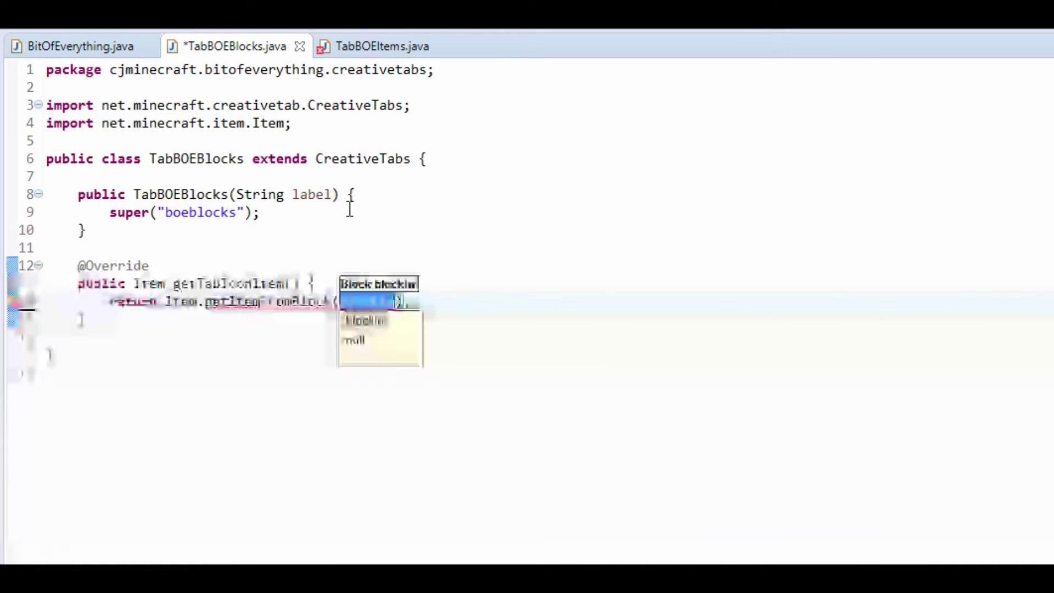
{"action": "type", "text": "Block(ModBlocks."}
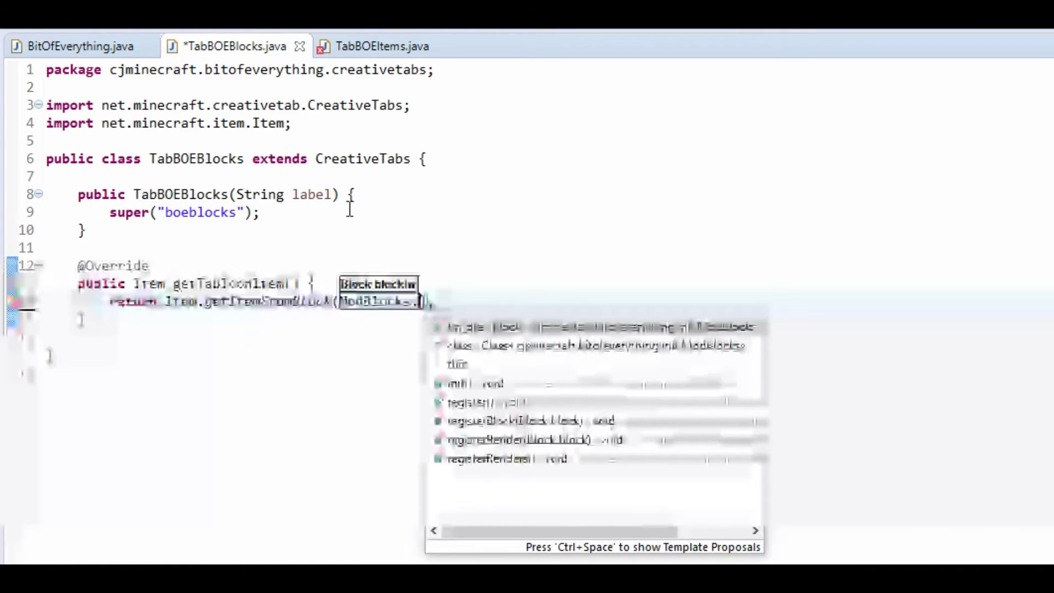
{"action": "key", "text": "Return"}
{"action": "key", "text": "ctrl+s"}
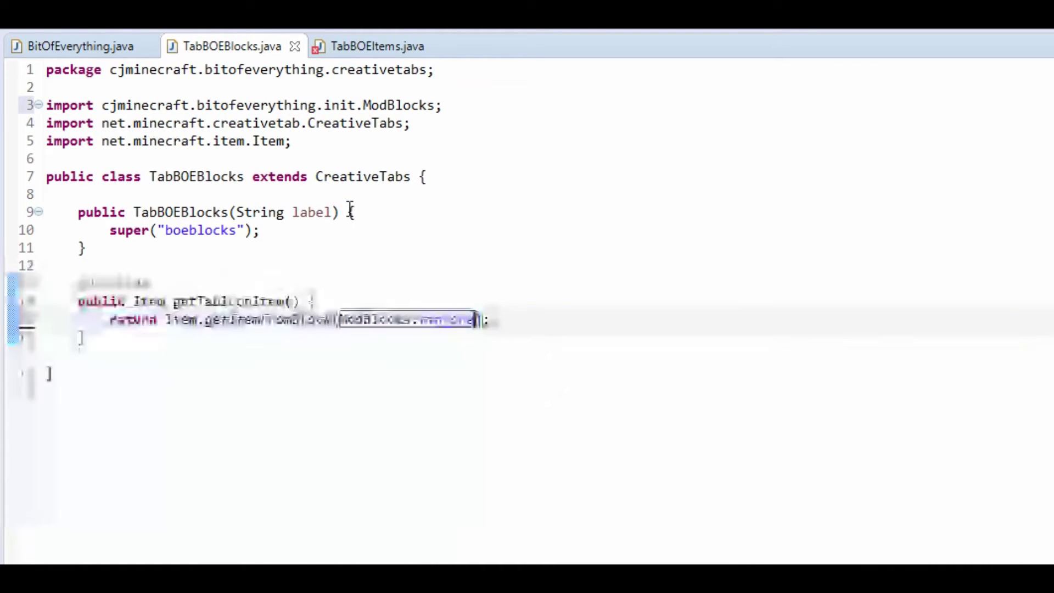
Add a TabBOEItems constructor that passes "boeitems" to super, removing the TODO.
{"action": "left_click", "coordinate": [370, 47]}
{"action": "mouse_move", "coordinate": [192, 141]}
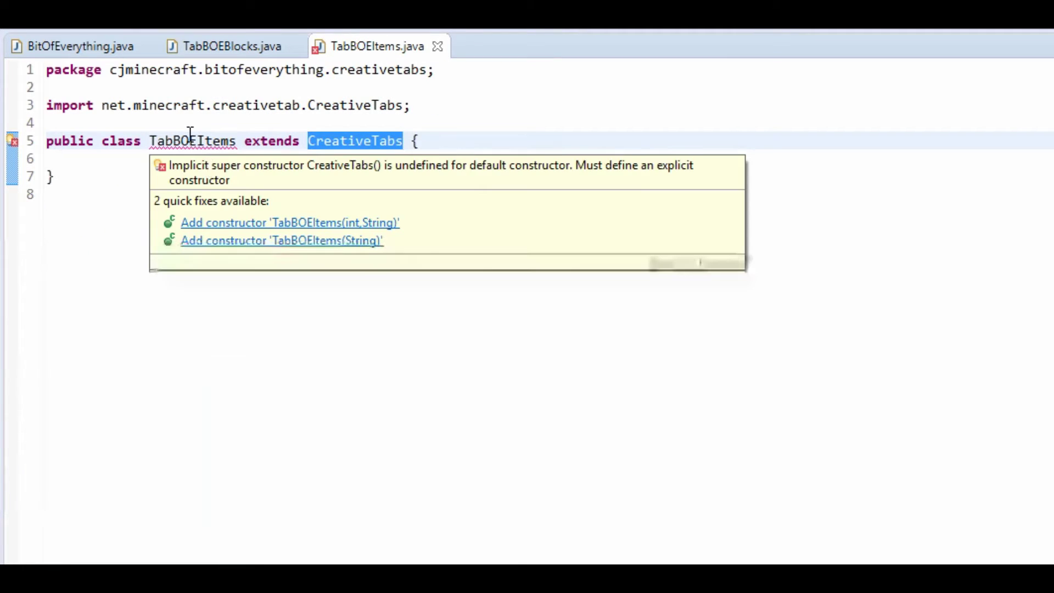
{"action": "left_click", "coordinate": [249, 239]}
{"action": "triple_click", "coordinate": [437, 212]}
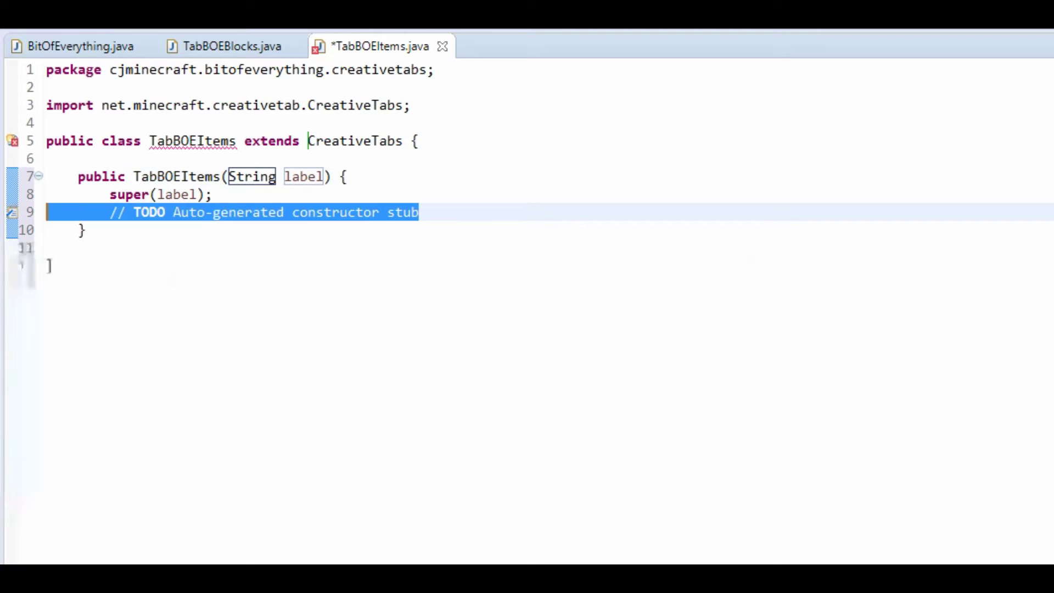
{"action": "key", "text": "Delete"}
{"action": "left_click_drag", "start_coordinate": [229, 176], "coordinate": [322, 176]}
{"action": "key", "text": "Delete"}
{"action": "left_click", "coordinate": [233, 46]}
{"action": "left_click", "coordinate": [380, 46]}
{"action": "double_click", "coordinate": [178, 194]}
{"action": "type", "text": "\""}
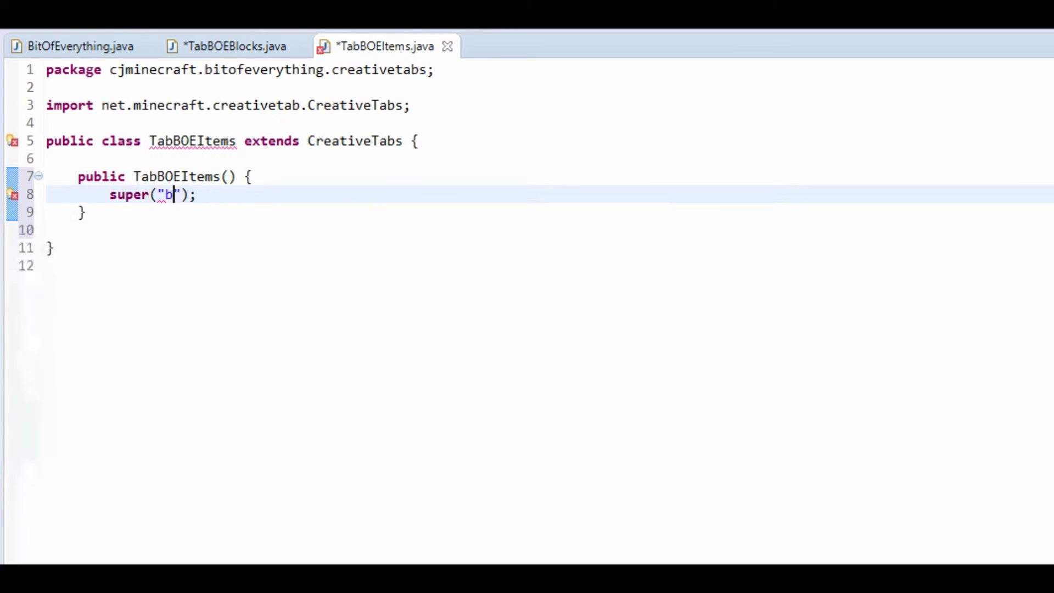
{"action": "type", "text": "boeitems"}
Make TabBOEItems' getTabIconItem return ModItems.tinIngot, save, and close both tab files.
{"action": "left_click", "coordinate": [238, 208]}
{"action": "double_click", "coordinate": [181, 320]}
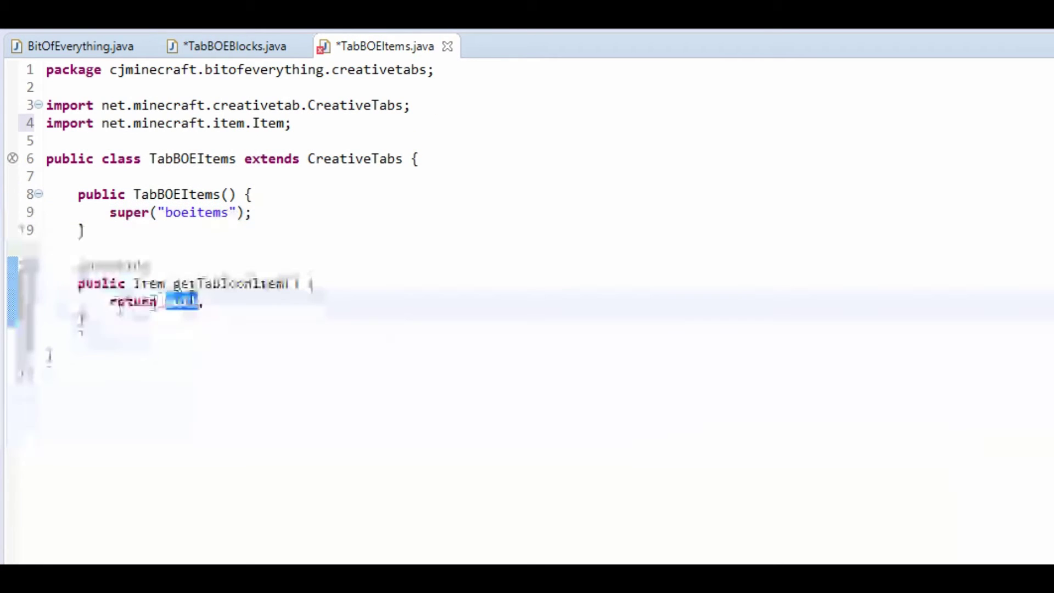
{"action": "type", "text": "ModItems.tinIngot"}
{"action": "key", "text": "ctrl+s"}
{"action": "left_click", "coordinate": [236, 47]}
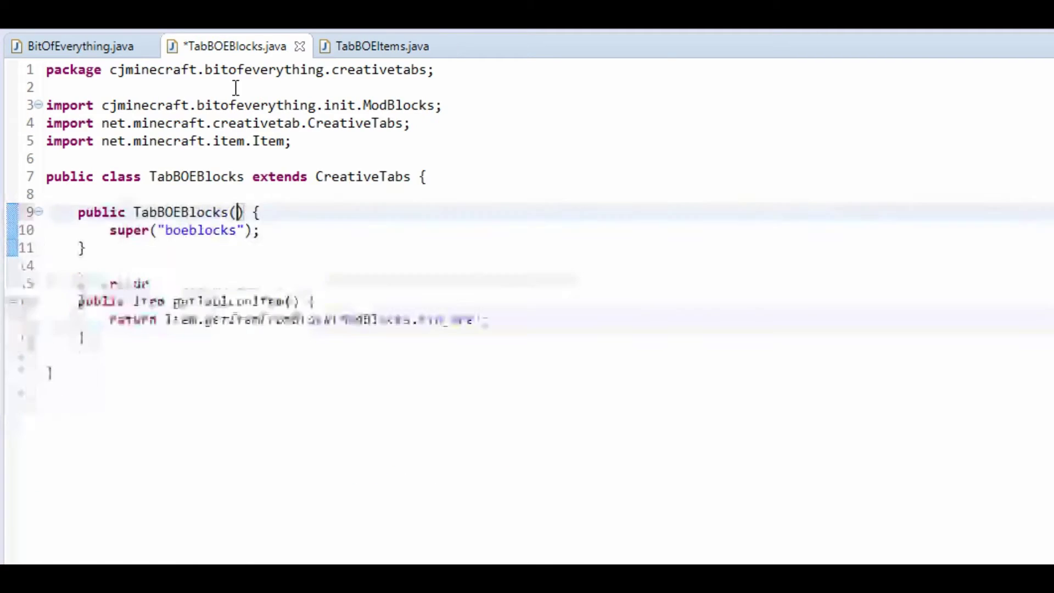
{"action": "key", "text": "ctrl+w"}
{"action": "key", "text": "ctrl+w"}
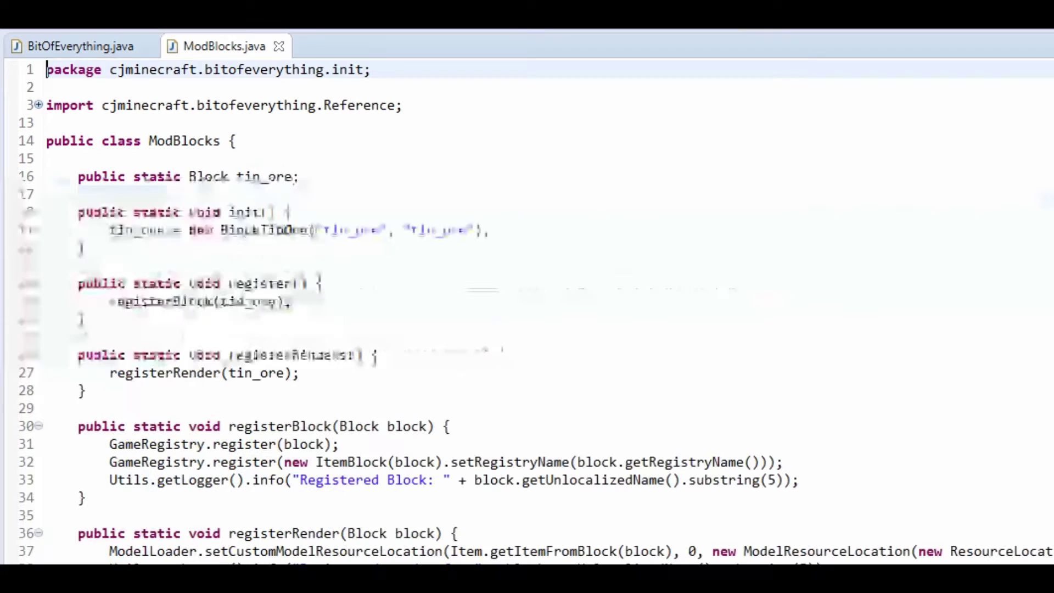
Begin a block.setCreativeTab call on a new first line of ModBlocks' registerBlock.
{"action": "left_click", "coordinate": [464, 423]}
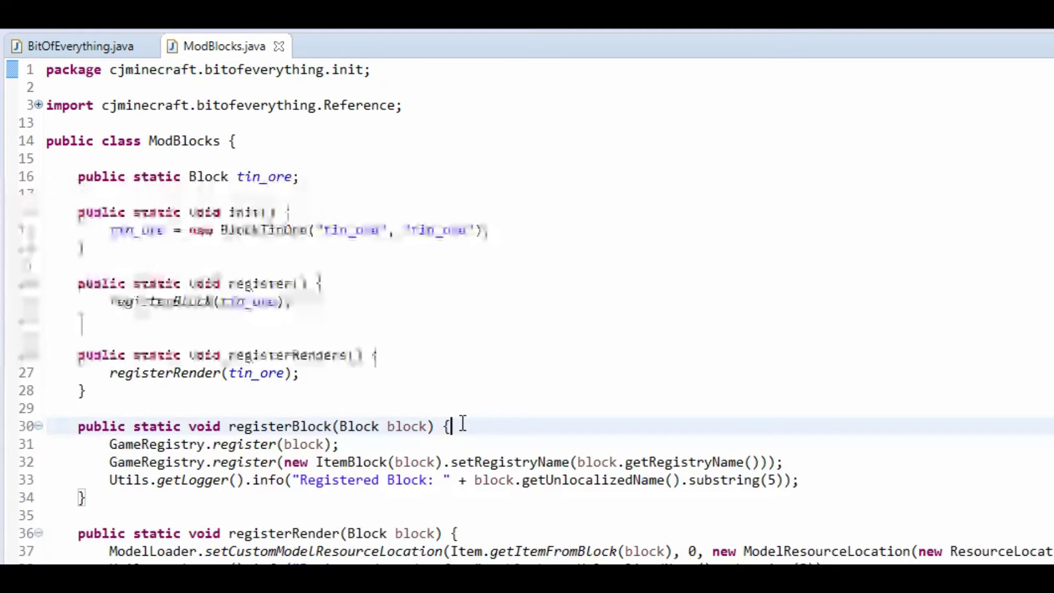
{"action": "key", "text": "Return"}
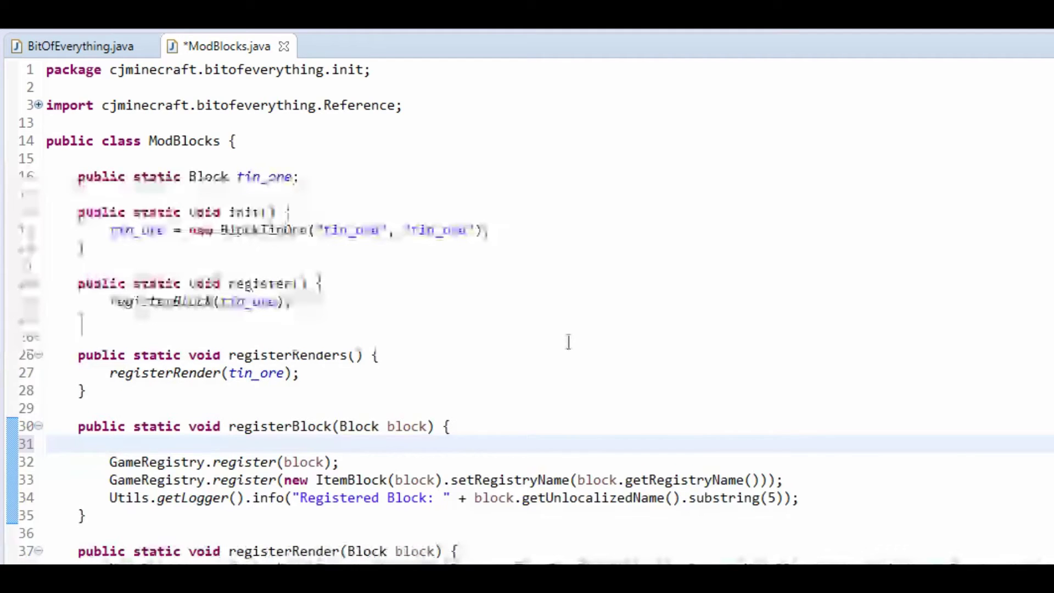
{"action": "type", "text": "blocks"}
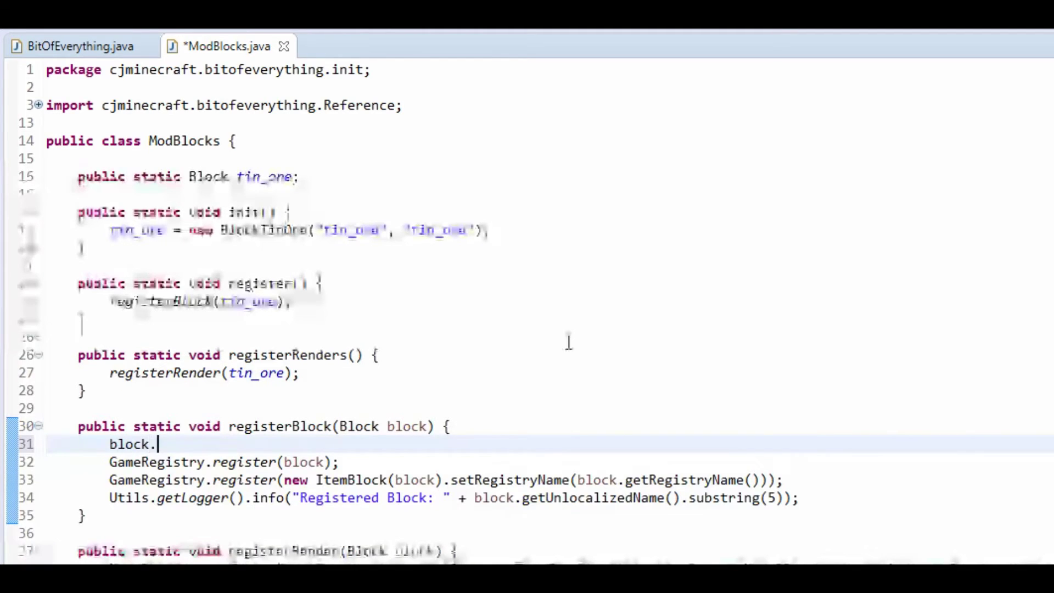
{"action": "type", "text": "setcre"}
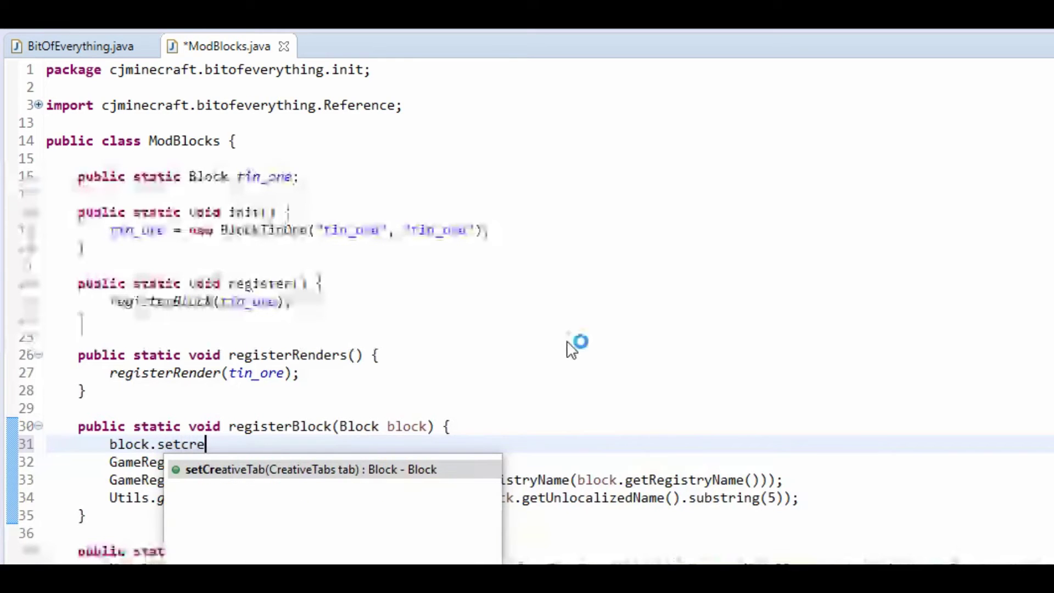
{"action": "key", "text": "Return"}
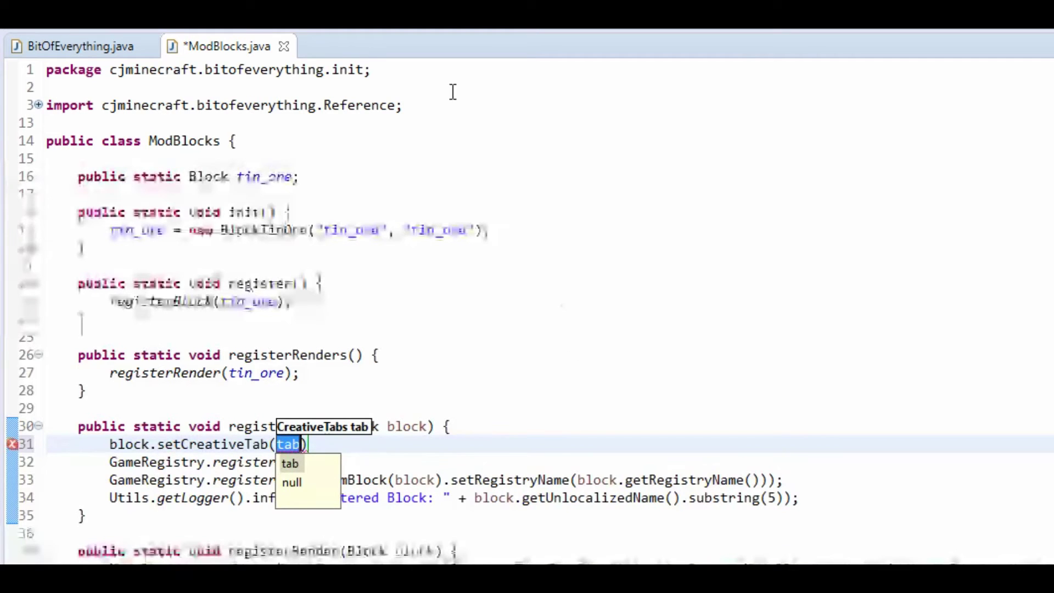
{"action": "left_click", "coordinate": [98, 53]}
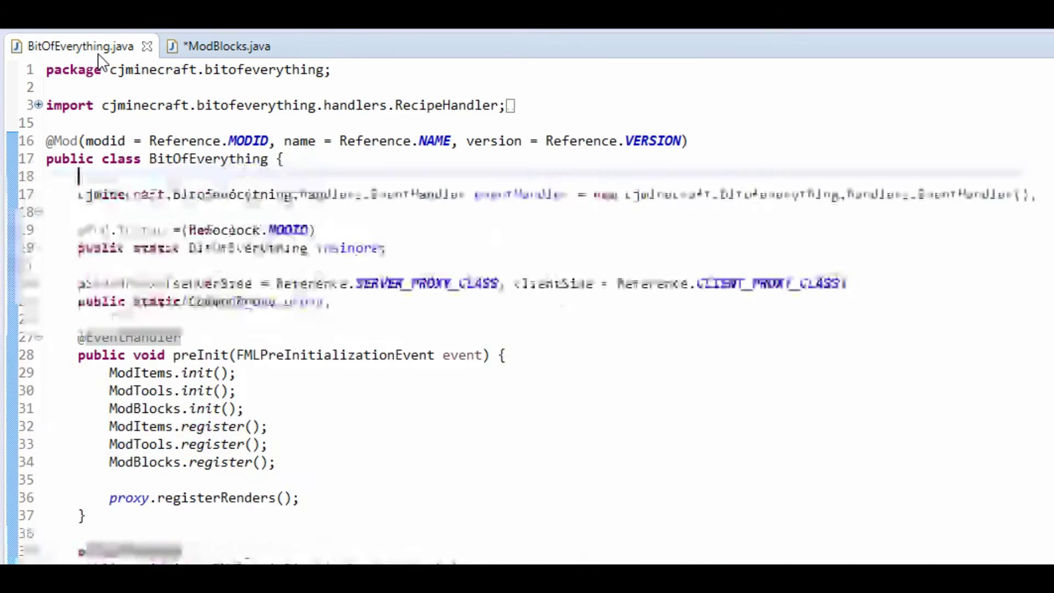
Declare public static final CreativeTabs blocks = new TabBOEBlocks() in BitOfEverything, and save.
{"action": "left_click", "coordinate": [192, 181]}
{"action": "key", "text": "Return"}
{"action": "key", "text": "Return"}
{"action": "key", "text": "Up"}
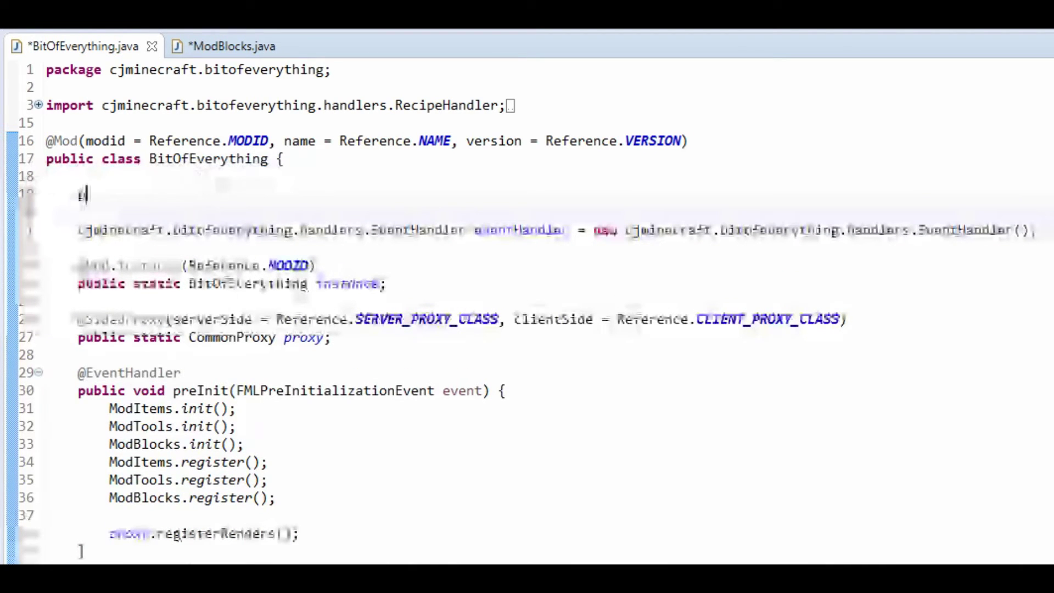
{"action": "type", "text": "public static fin"}
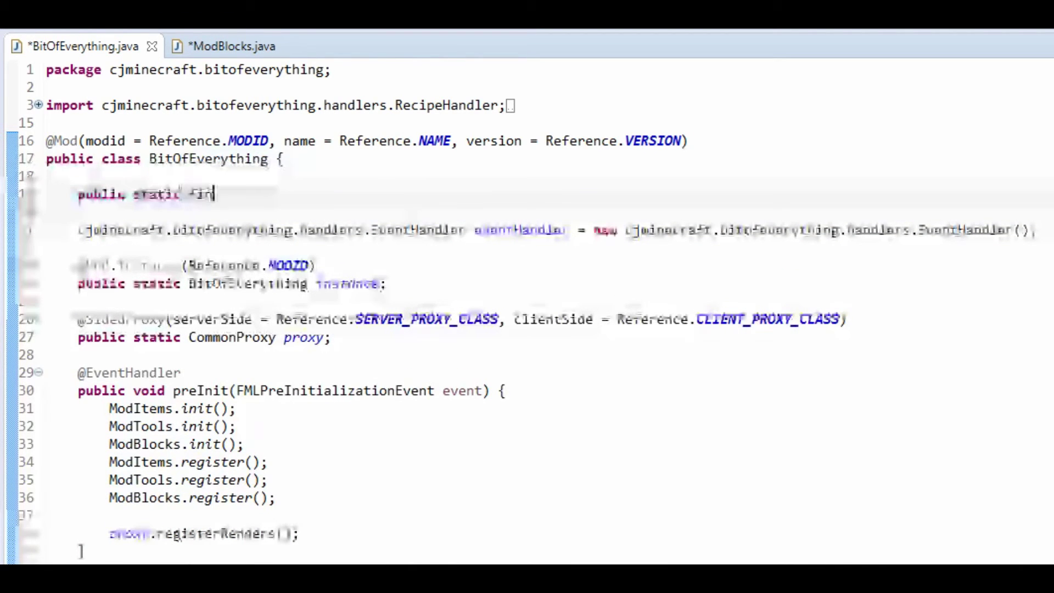
{"action": "type", "text": "al Creative"}
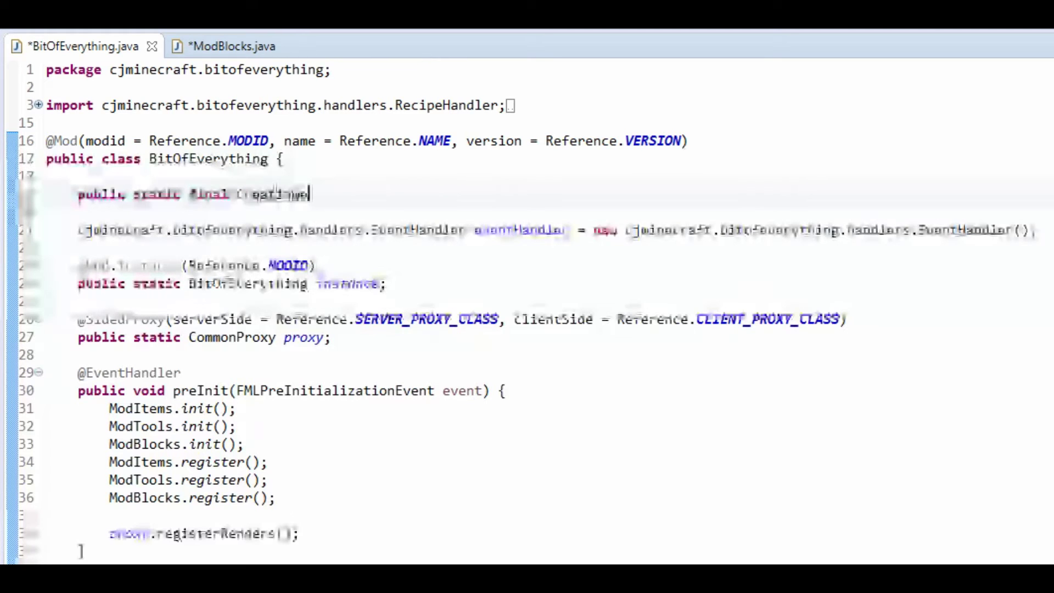
{"action": "type", "text": "Tab"}
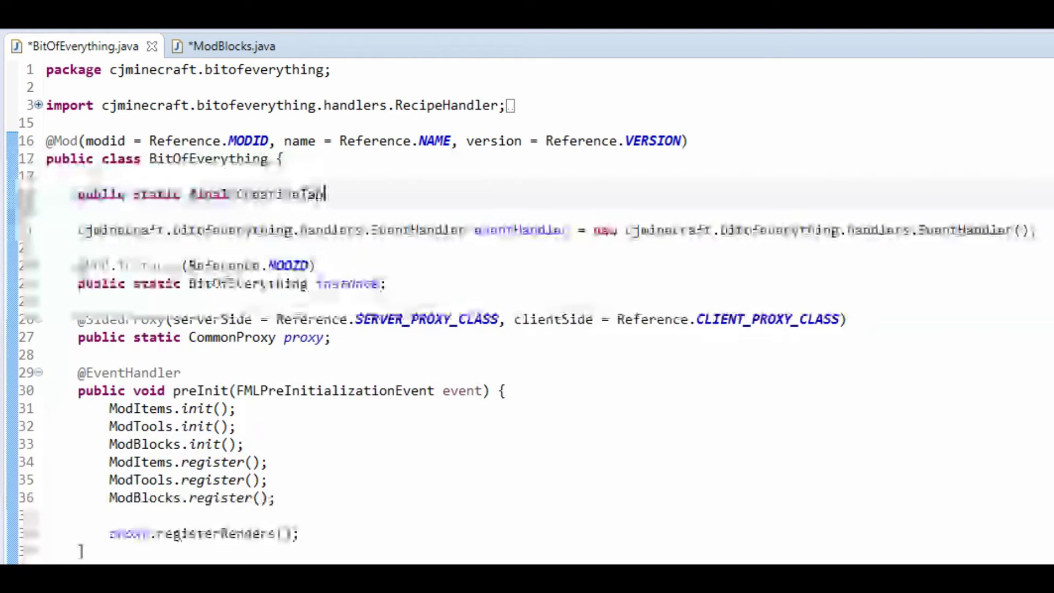
{"action": "type", "text": "s blocks"}
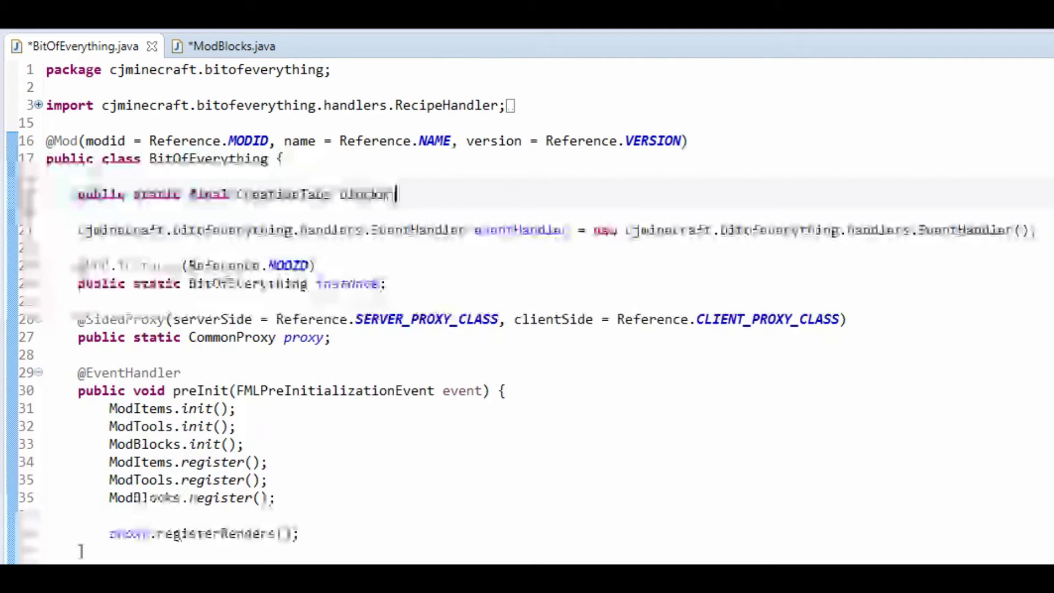
{"action": "type", "text": " = new "}
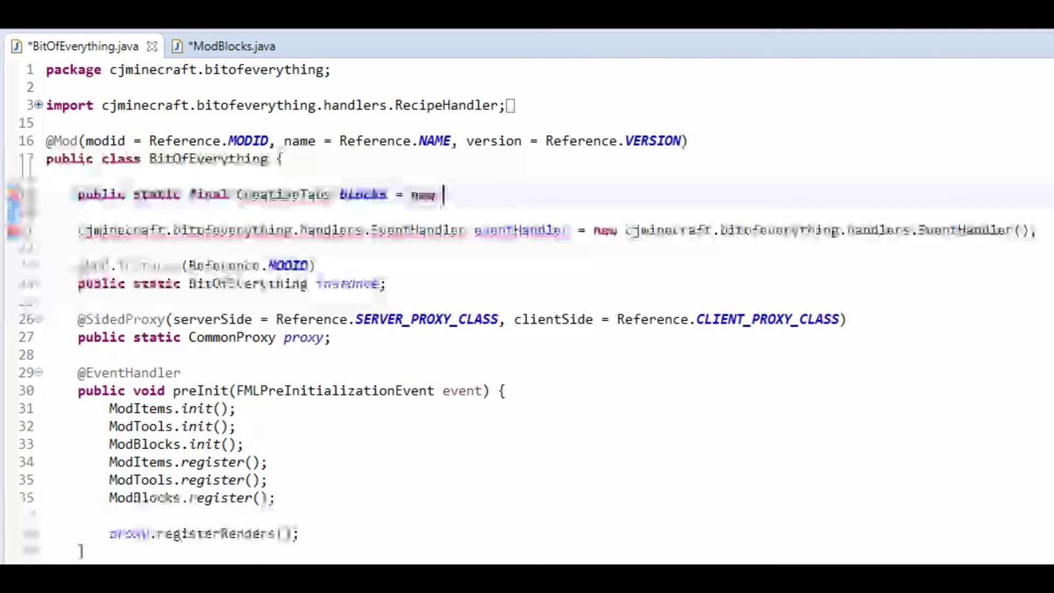
{"action": "type", "text": "Tab"}
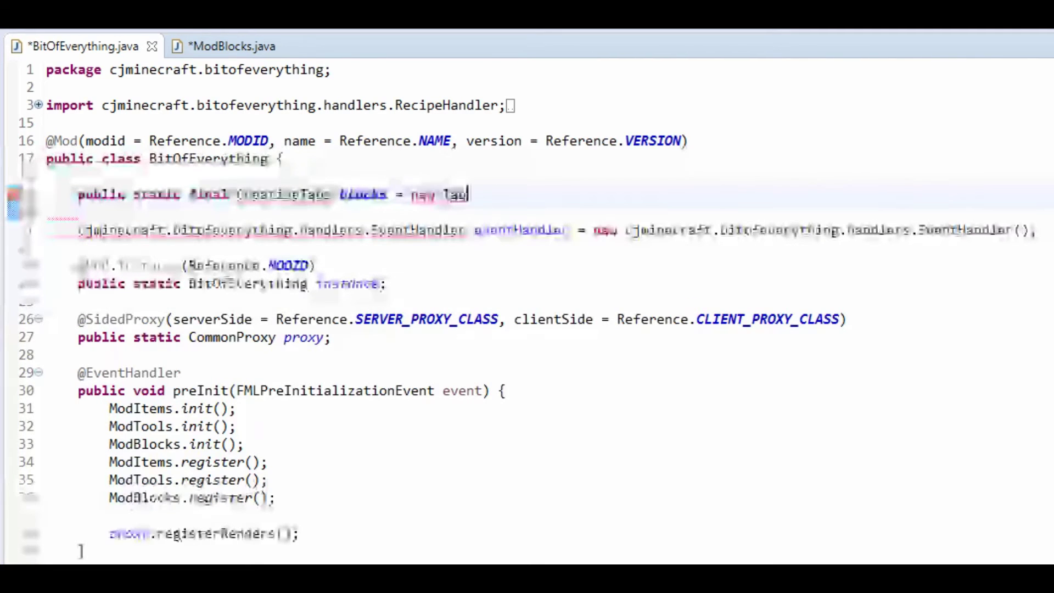
{"action": "type", "text": "OE"}
{"action": "key", "text": "ctrl+space"}
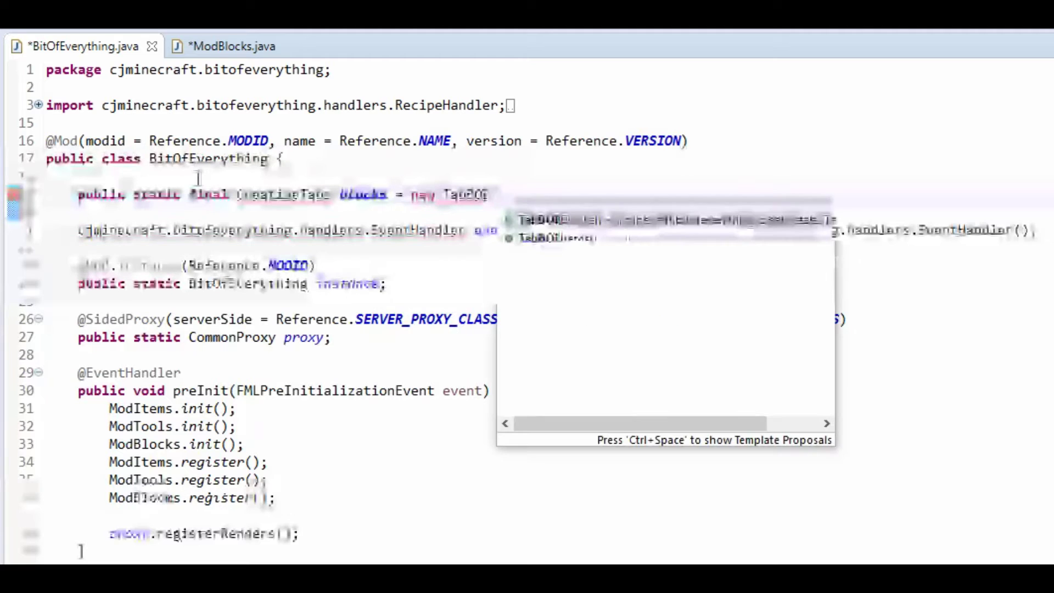
{"action": "key", "text": "Return"}
{"action": "type", "text": ";"}
{"action": "key", "text": "ctrl+s"}
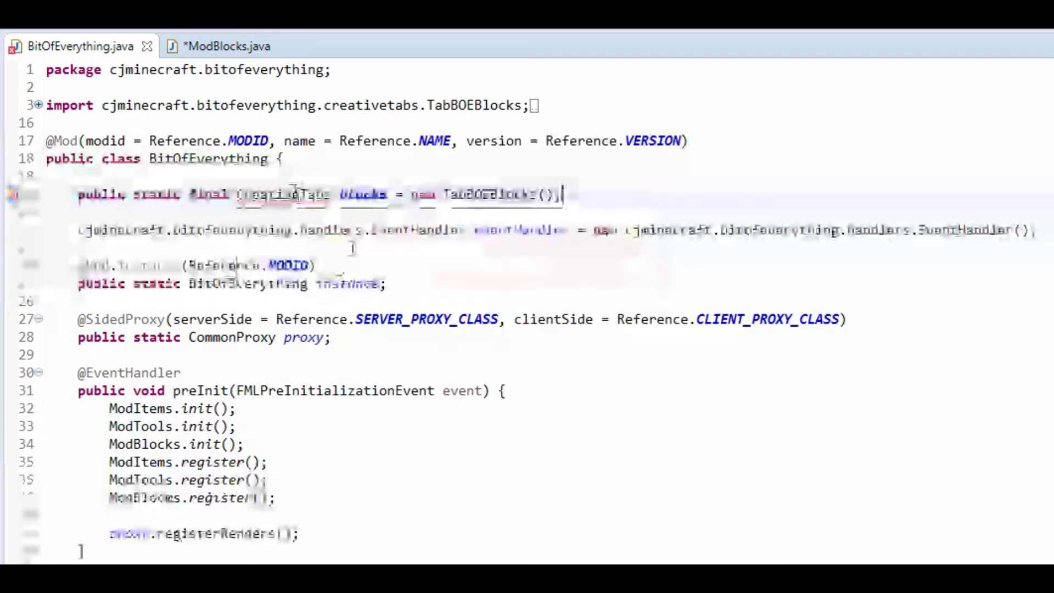
{"action": "left_click_drag", "start_coordinate": [580, 194], "coordinate": [79, 195]}
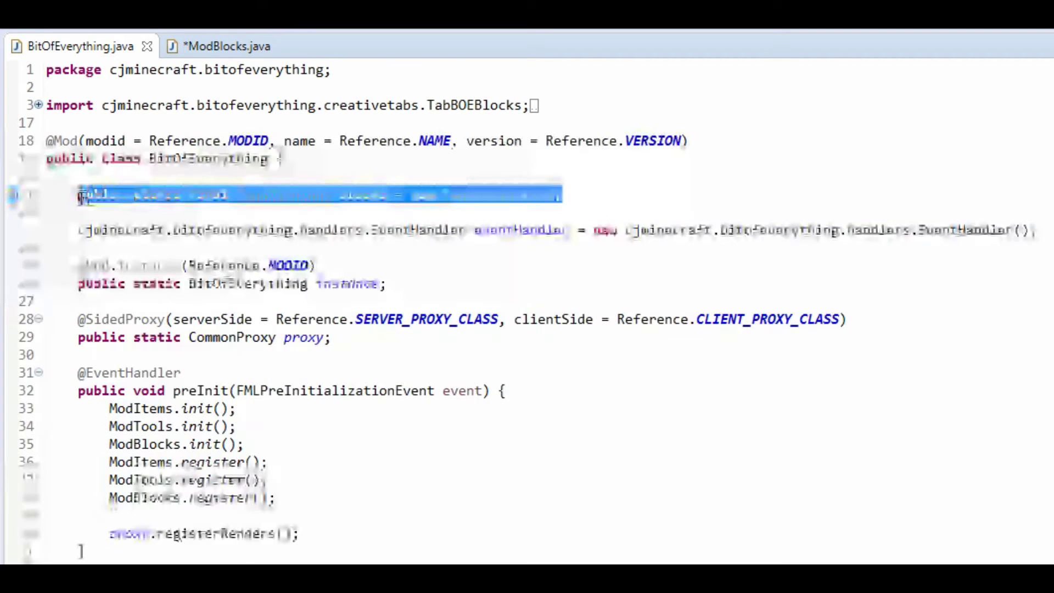
Duplicate the blocks field as items = new TabBOEItems(), import TabBOEItems, and save.
{"action": "left_click", "coordinate": [575, 192]}
{"action": "key", "text": "Return"}
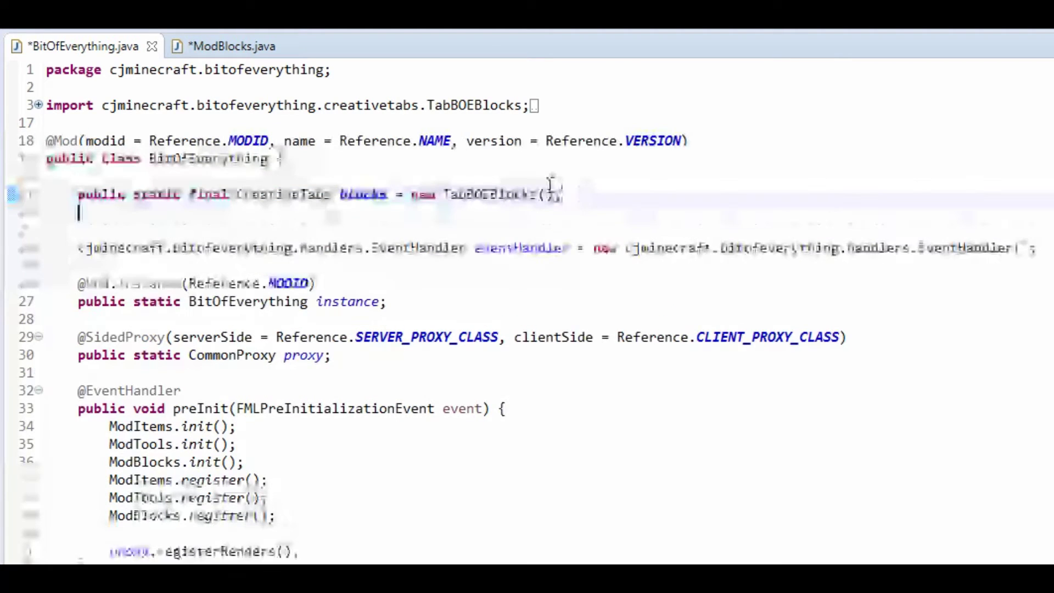
{"action": "type", "text": "public static final CreativeTabs blocks = new TabBOEBlocks();"}
{"action": "double_click", "coordinate": [371, 212]}
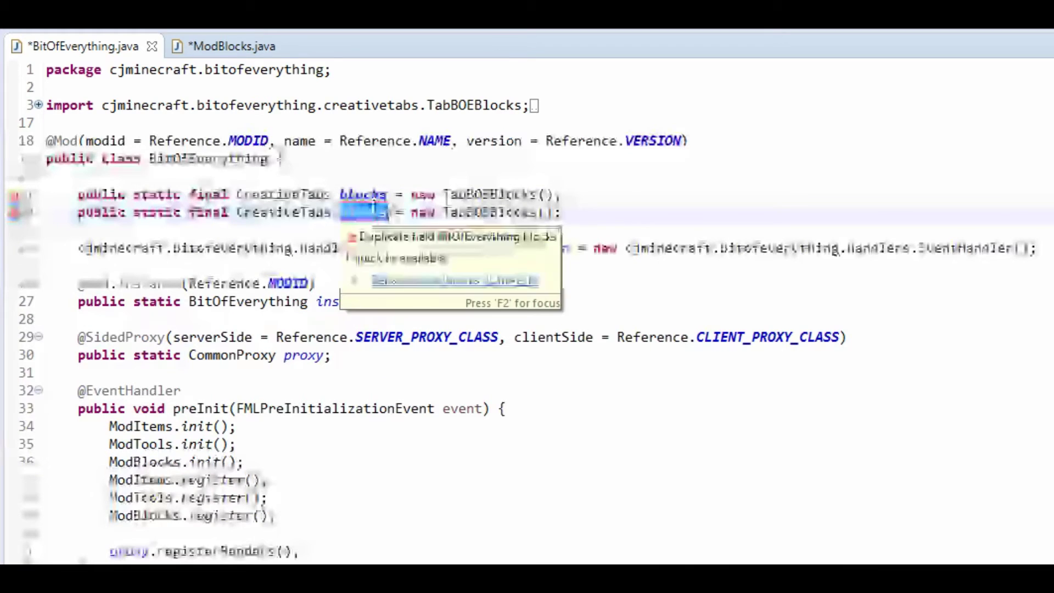
{"action": "type", "text": "items"}
{"action": "left_click_drag", "start_coordinate": [531, 212], "coordinate": [482, 212]}
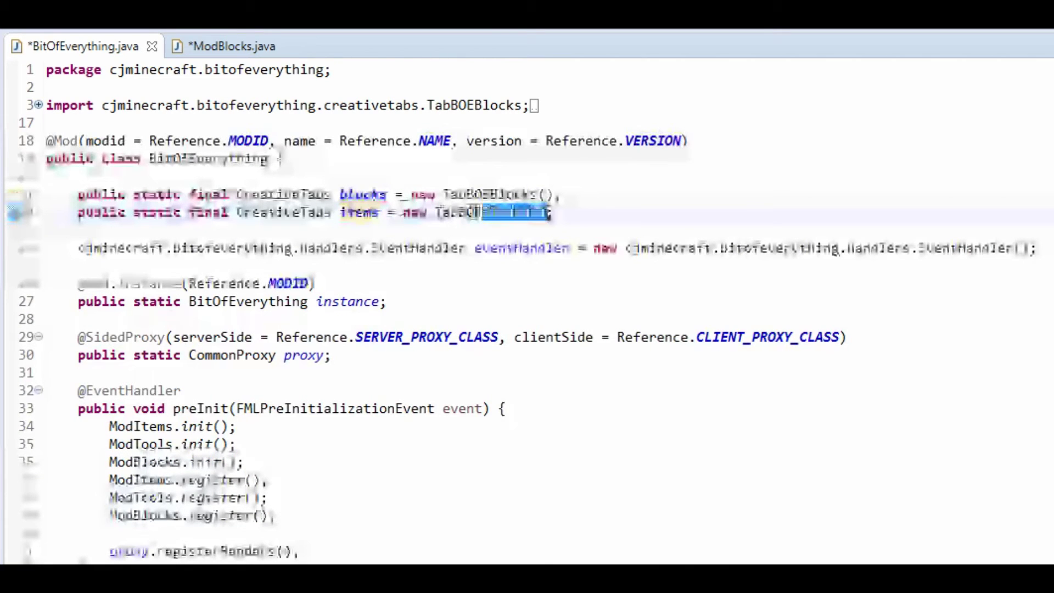
{"action": "type", "text": "Item"}
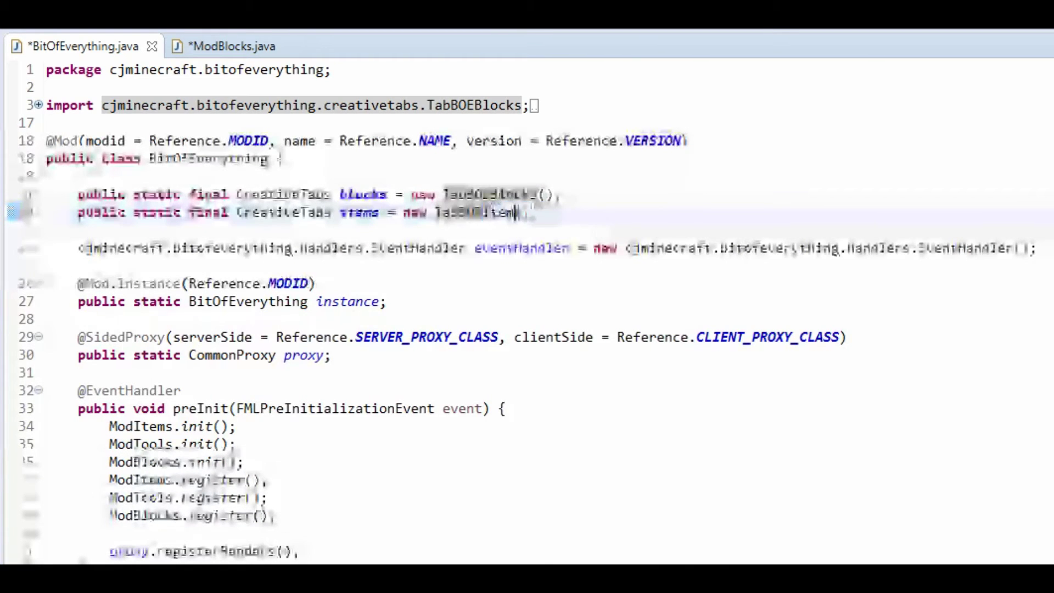
{"action": "key", "text": "ctrl+s"}
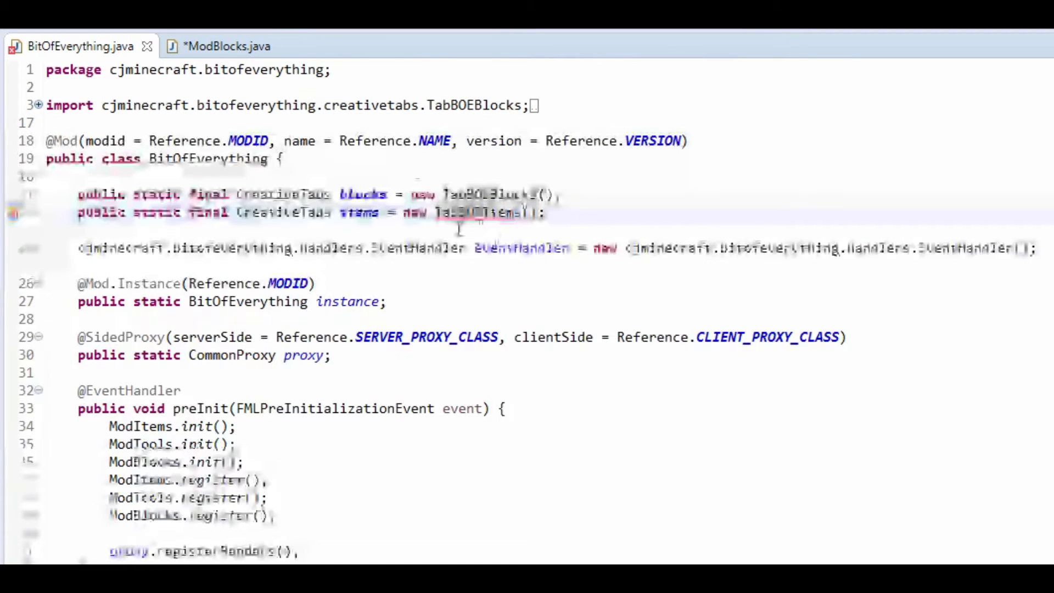
{"action": "mouse_move", "coordinate": [478, 213]}
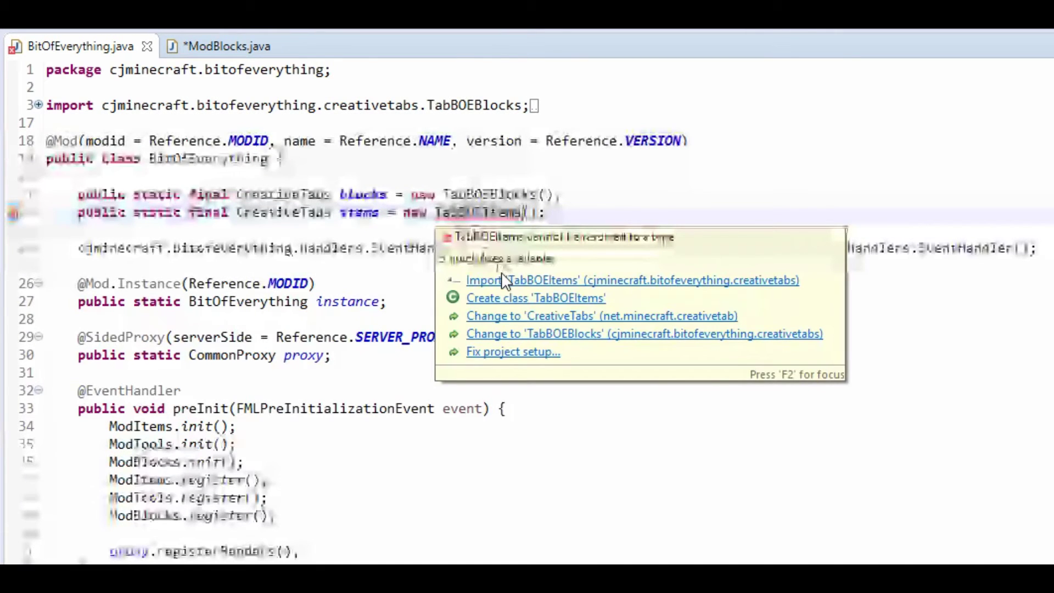
{"action": "left_click", "coordinate": [501, 278]}
{"action": "key", "text": "ctrl+s"}
{"action": "scroll", "coordinate": [35, 78], "scroll_direction": "up", "scroll_amount": 2}
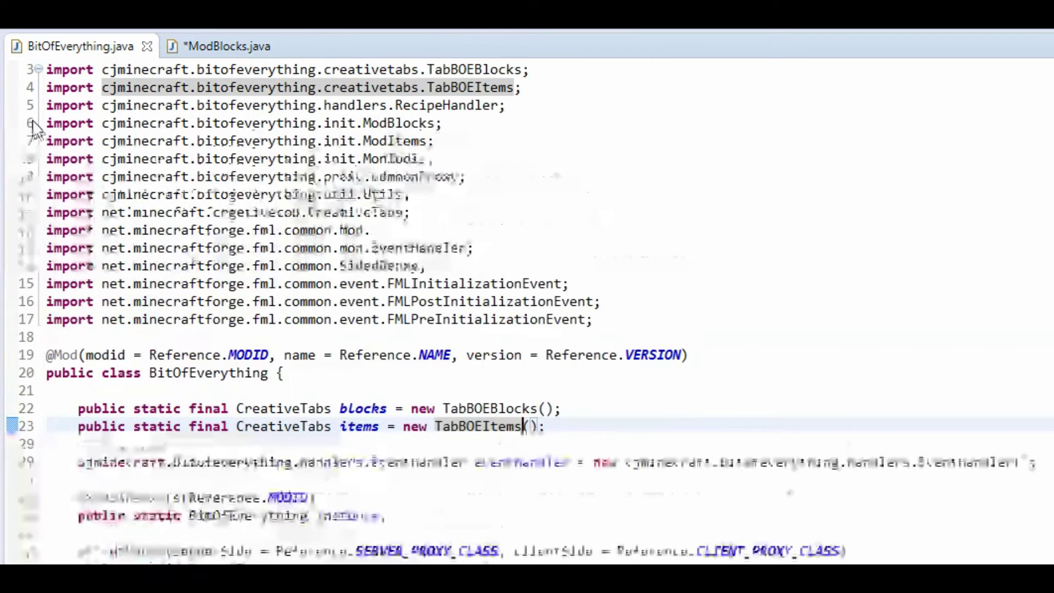
Complete ModBlocks' registerBlock call as setCreativeTab(BitOfEverything.blocks) and save.
{"action": "left_click", "coordinate": [37, 70]}
{"action": "left_click", "coordinate": [226, 47]}
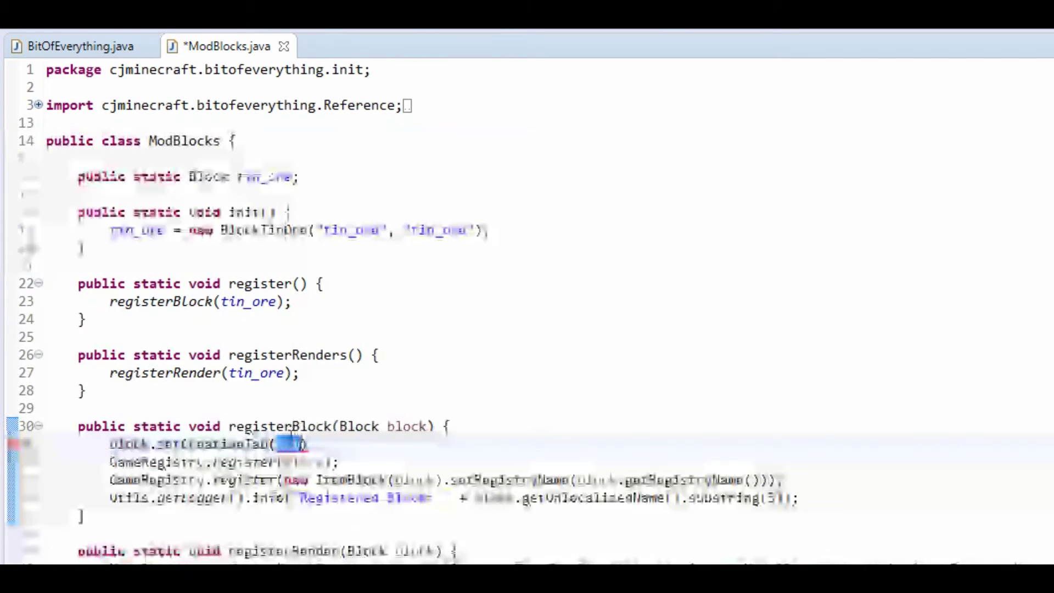
{"action": "type", "text": "BitO"}
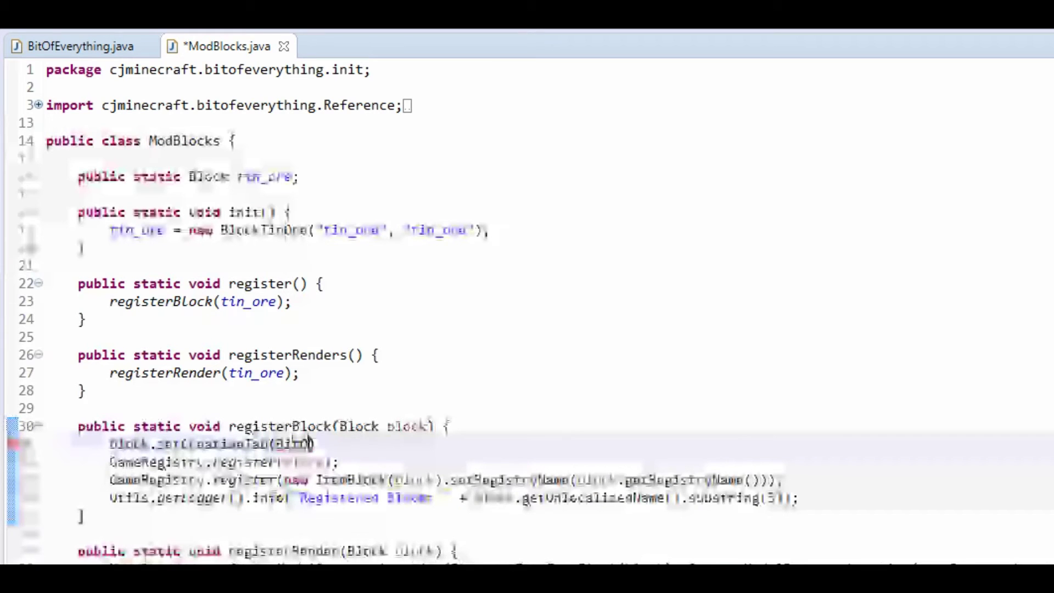
{"action": "key", "text": "Return"}
{"action": "type", "text": "."}
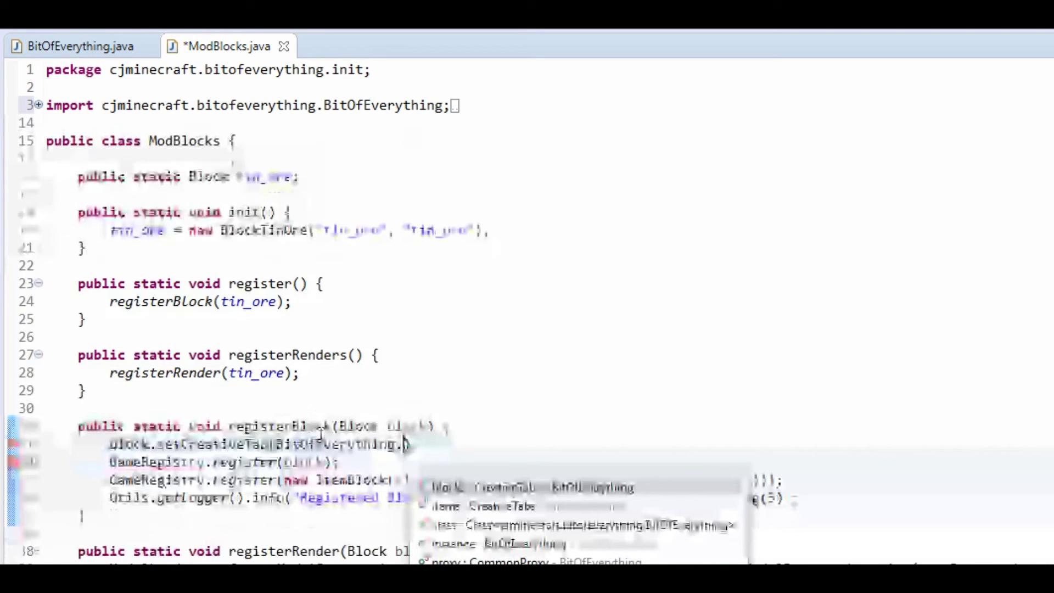
{"action": "type", "text": "blocks"}
{"action": "key", "text": "End"}
{"action": "key", "text": "ctrl+s"}
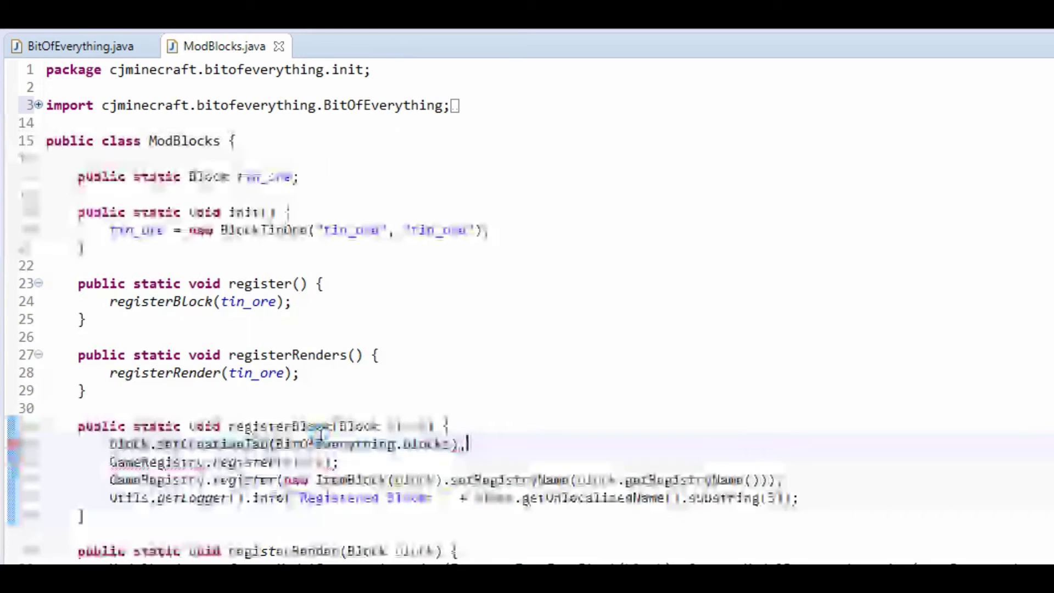
{"action": "left_click_drag", "start_coordinate": [467, 444], "coordinate": [112, 446]}
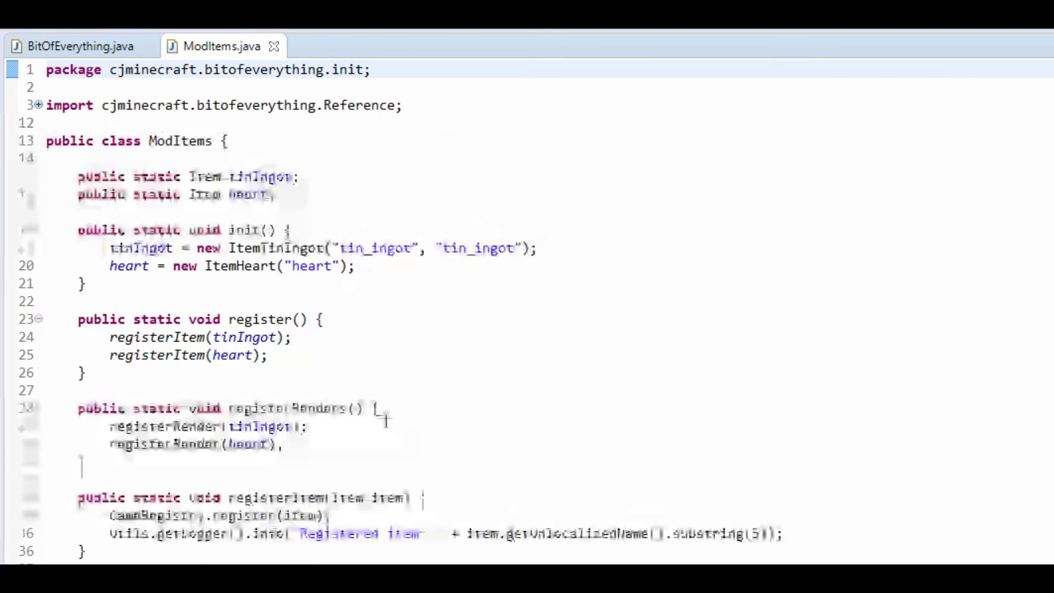
Add item.setCreativeTab(BitOfEverything.items) as the first line of ModItems' registerItem.
{"action": "left_click", "coordinate": [441, 498]}
{"action": "key", "text": "Return"}
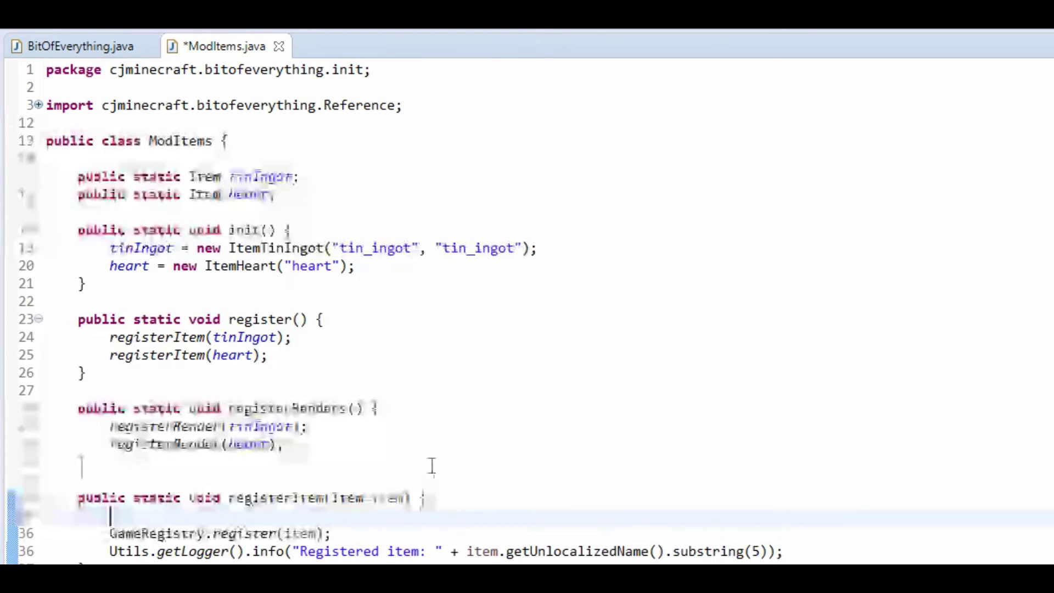
{"action": "type", "text": "item.set"}
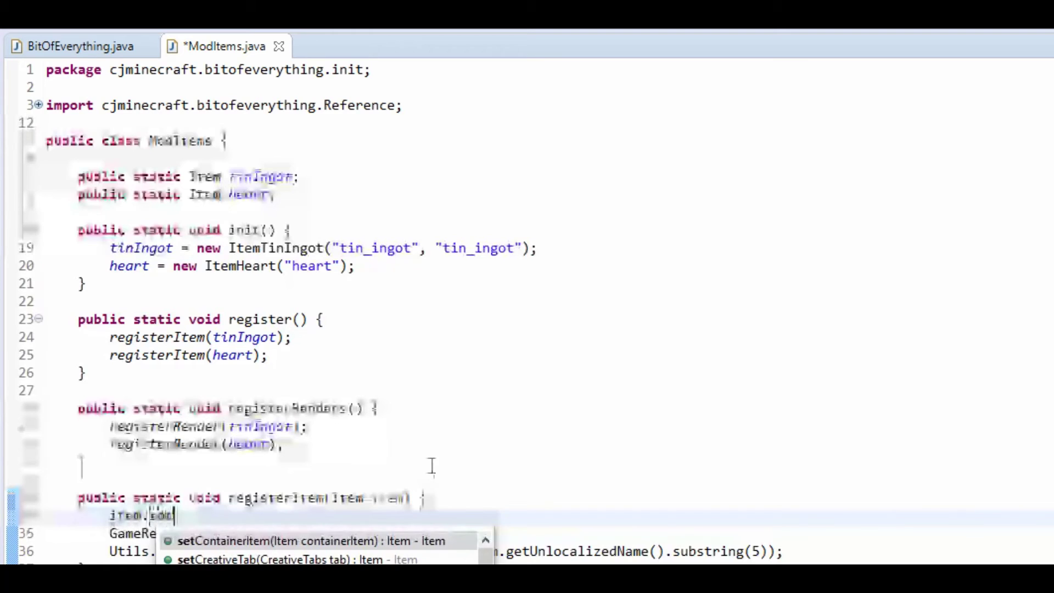
{"action": "key", "text": "Down"}
{"action": "key", "text": "Return"}
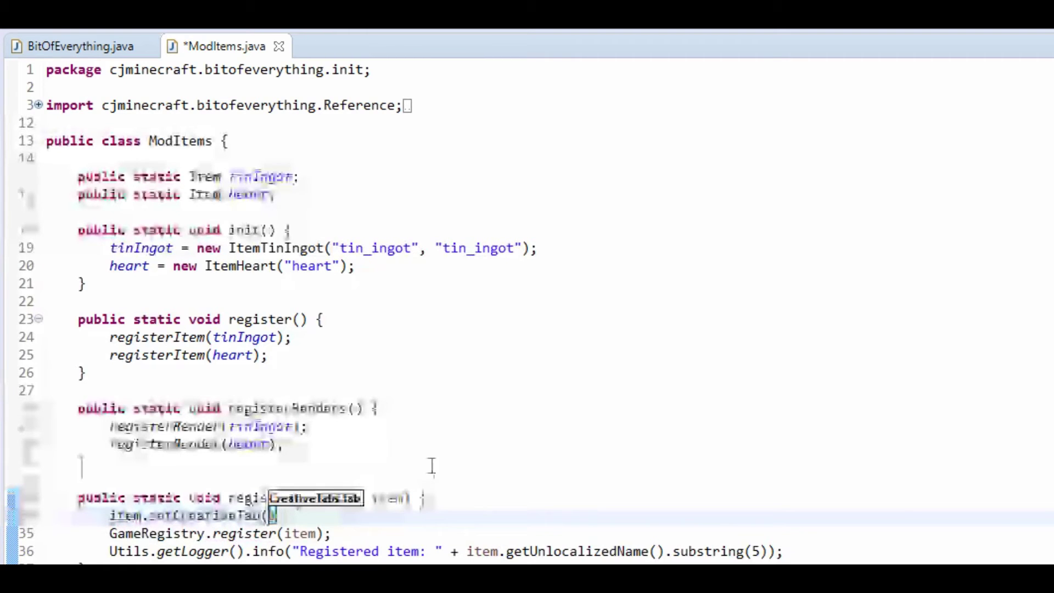
{"action": "type", "text": "BitOf"}
{"action": "key", "text": "ctrl+space"}
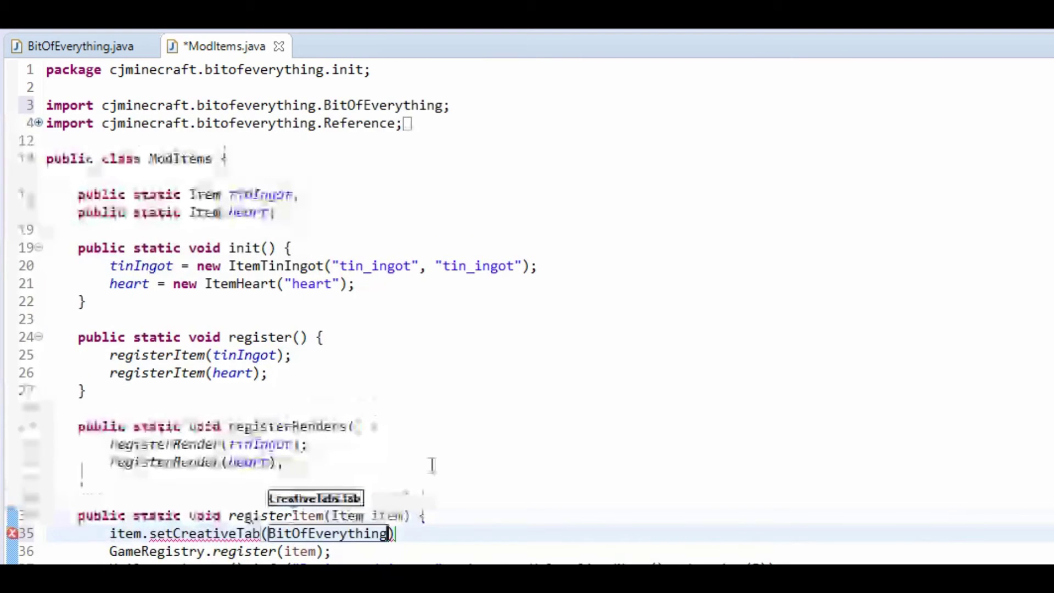
{"action": "type", "text": ".items"}
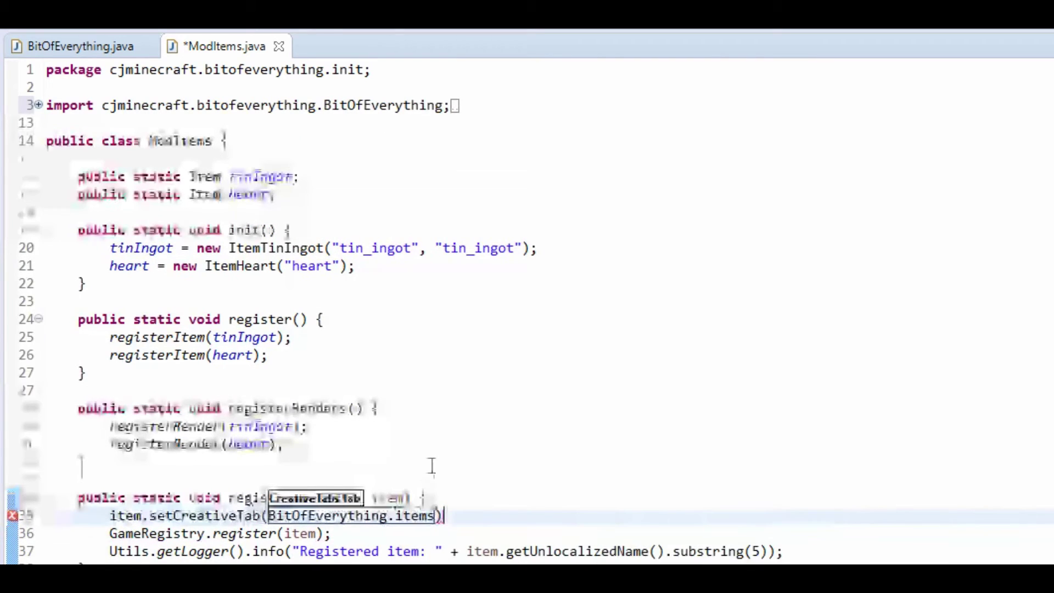
{"action": "left_click_drag", "start_coordinate": [487, 518], "coordinate": [122, 516]}
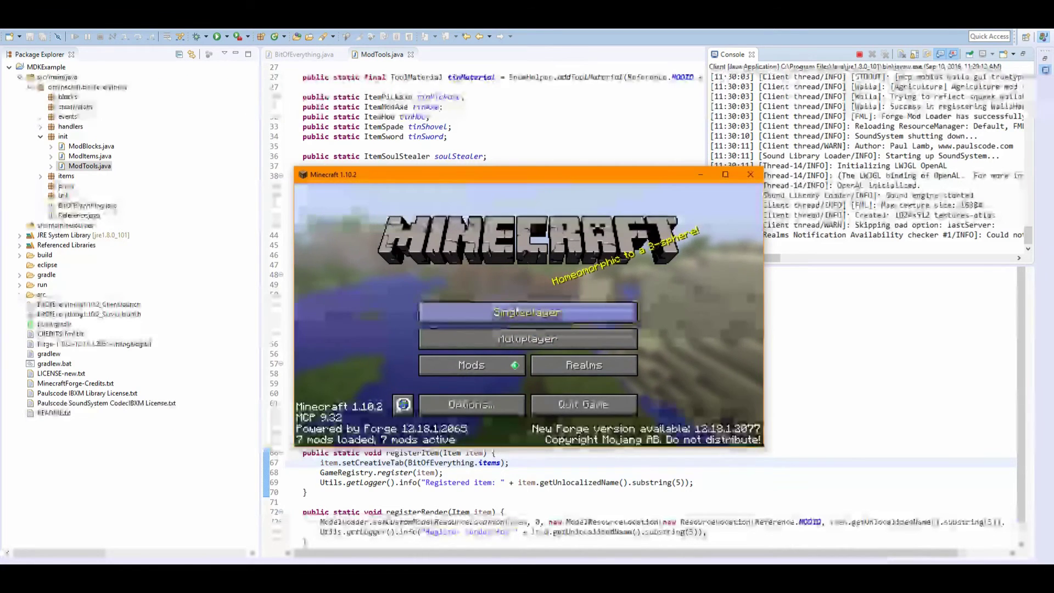
Load the Test world, switch to Creative mode with /gamemode 1, and open the creative inventory.
{"action": "left_click", "coordinate": [517, 311]}
{"action": "double_click", "coordinate": [482, 245]}
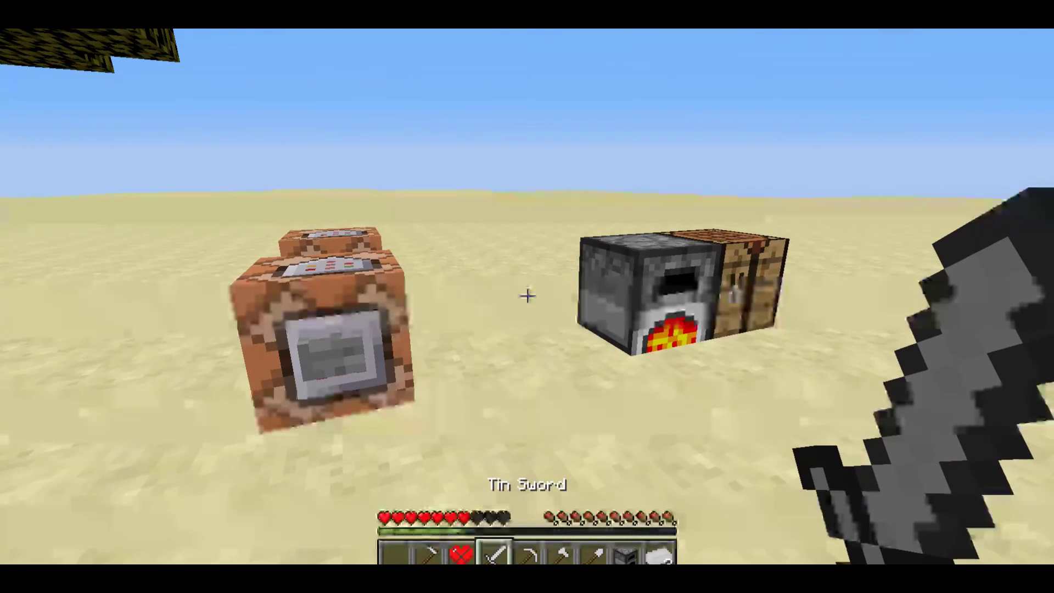
{"action": "type", "text": "/ga"}
{"action": "type", "text": " 1"}
{"action": "key", "text": "Return"}
{"action": "key", "text": "e"}
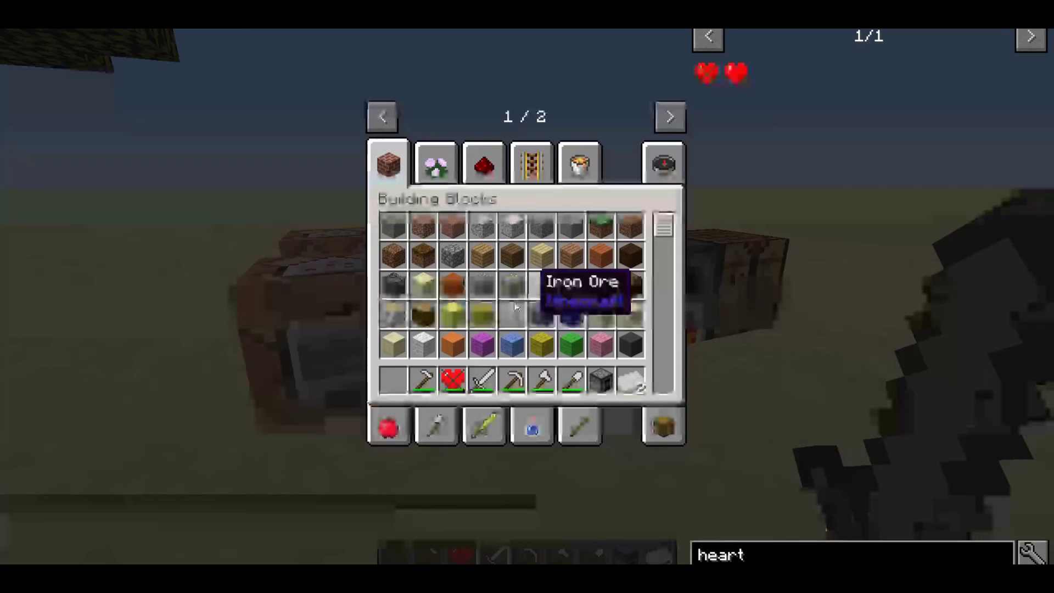
Check the itemGroup.boeblocks and itemGroup.boeitems tabs on page 2/2, ending on Tin Ore.
{"action": "left_click", "coordinate": [672, 120]}
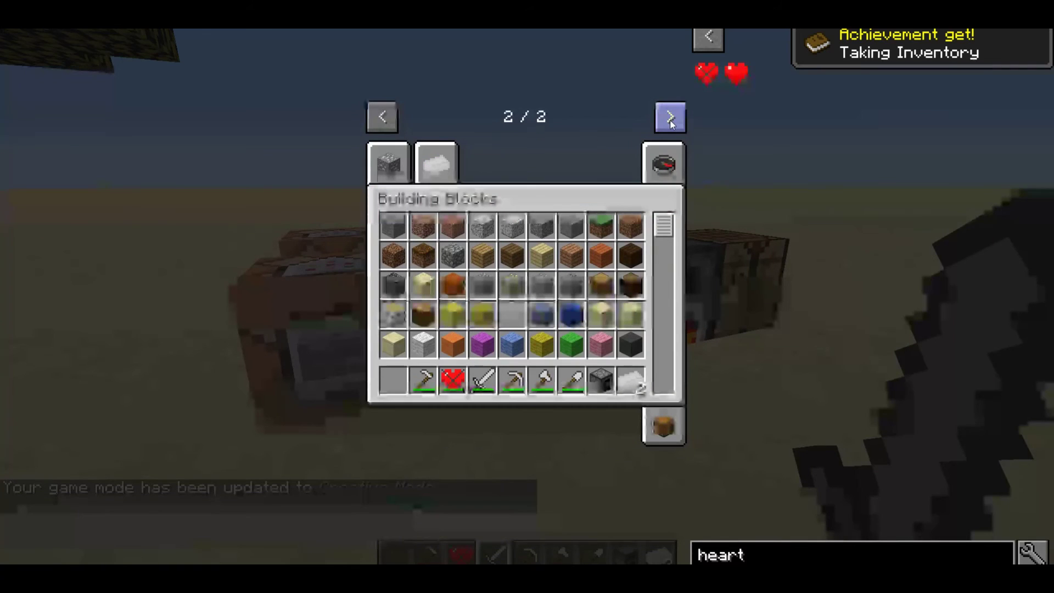
{"action": "left_click", "coordinate": [388, 165]}
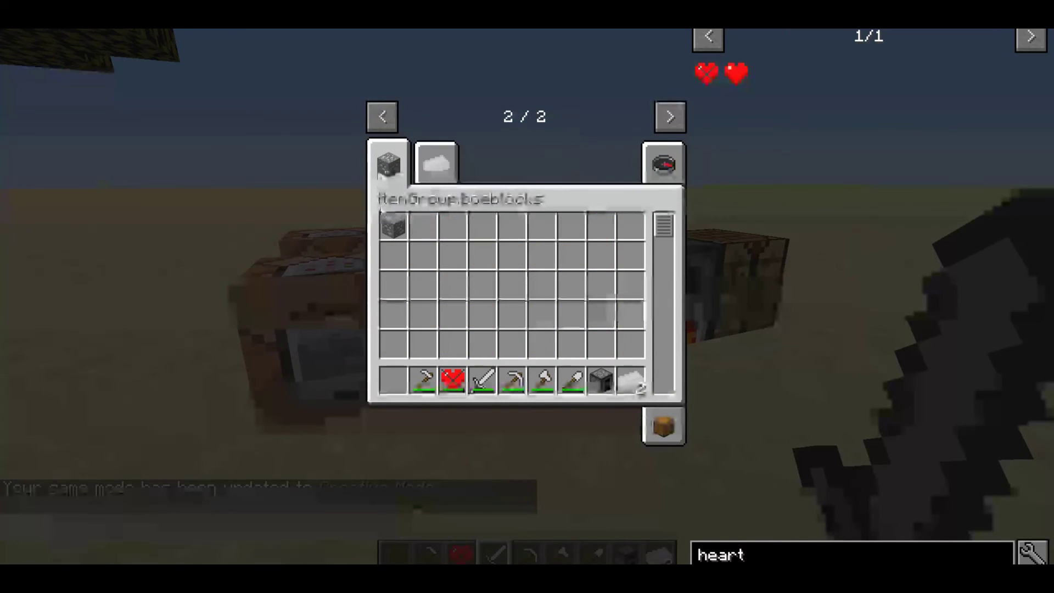
{"action": "left_click", "coordinate": [434, 164]}
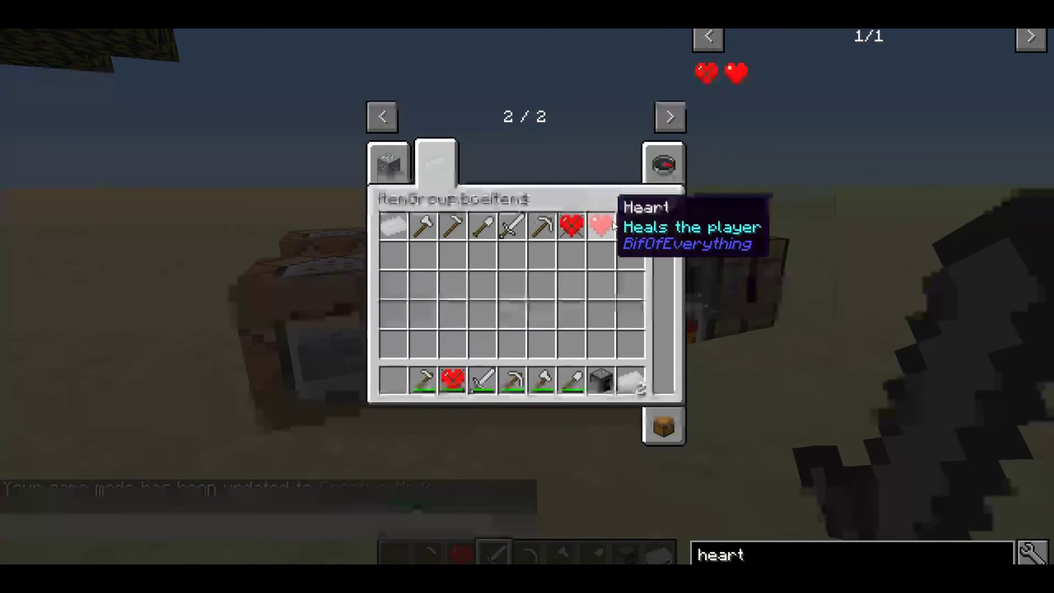
{"action": "key", "text": "e"}
{"action": "key", "text": "e"}
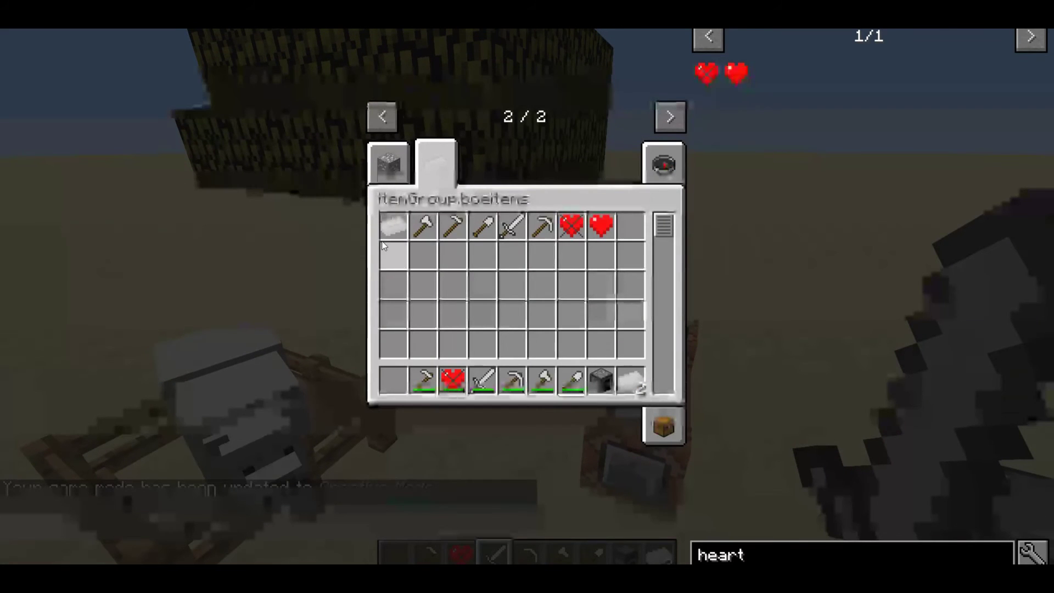
{"action": "left_click", "coordinate": [389, 167]}
{"action": "left_click", "coordinate": [436, 163]}
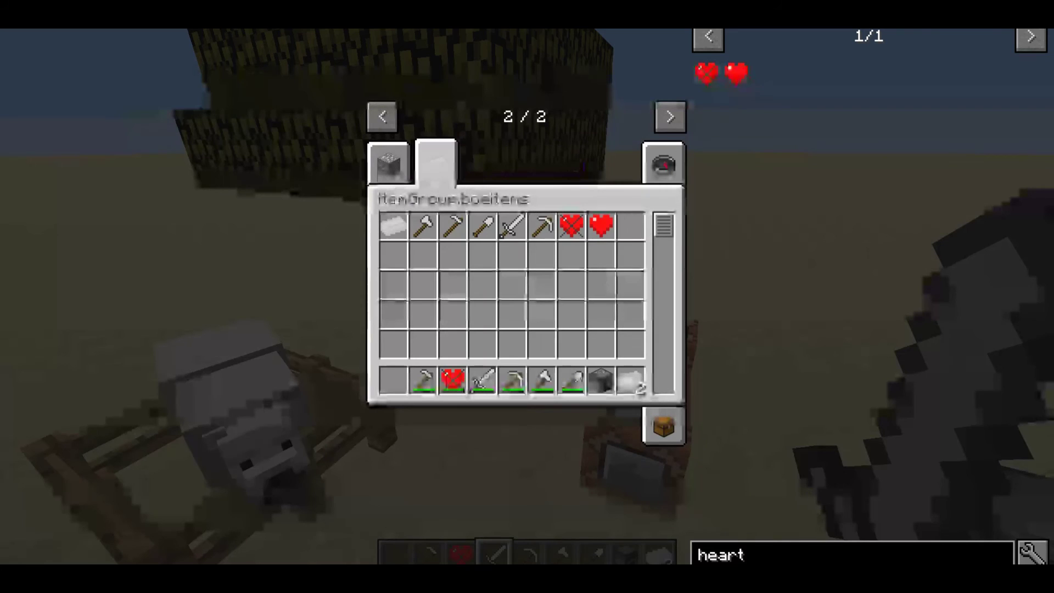
{"action": "left_click", "coordinate": [389, 165]}
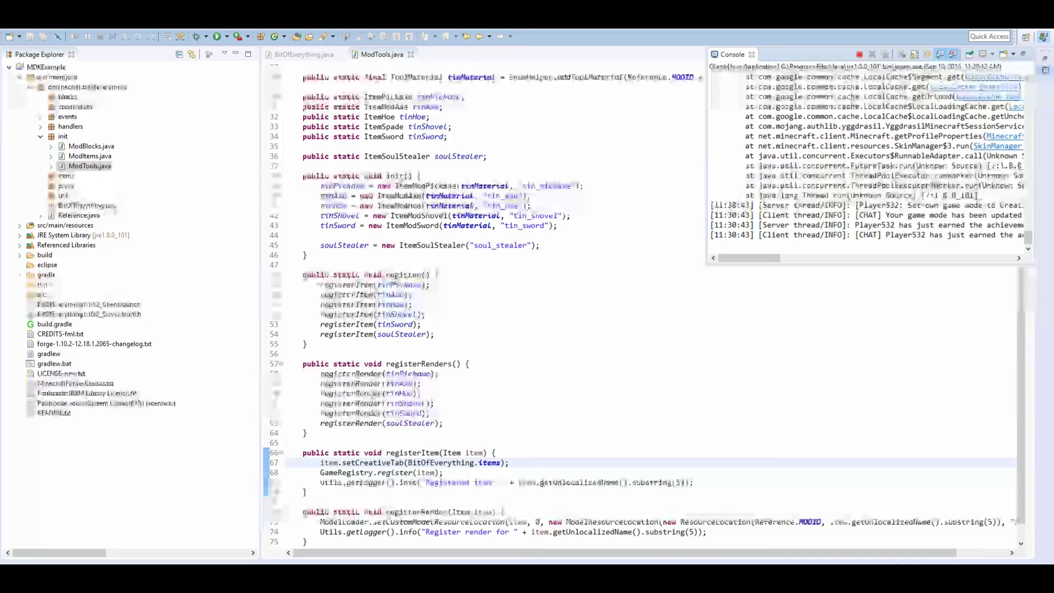
Expand src/main/resources, assets.boe and the lang folder to reach en_US.lang.
{"action": "left_click", "coordinate": [19, 226]}
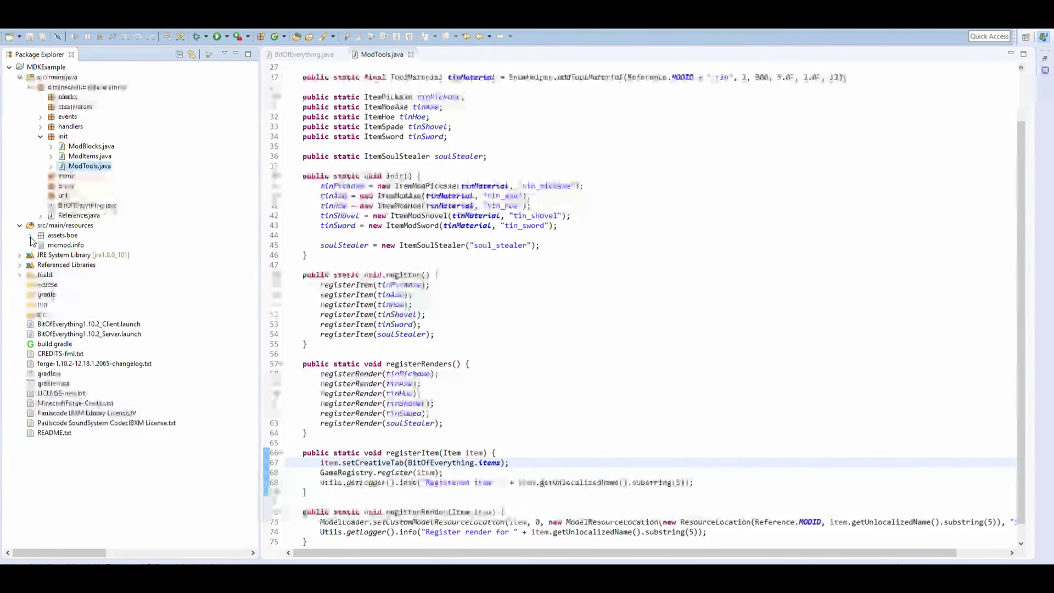
{"action": "left_click", "coordinate": [30, 235]}
{"action": "left_click", "coordinate": [40, 255]}
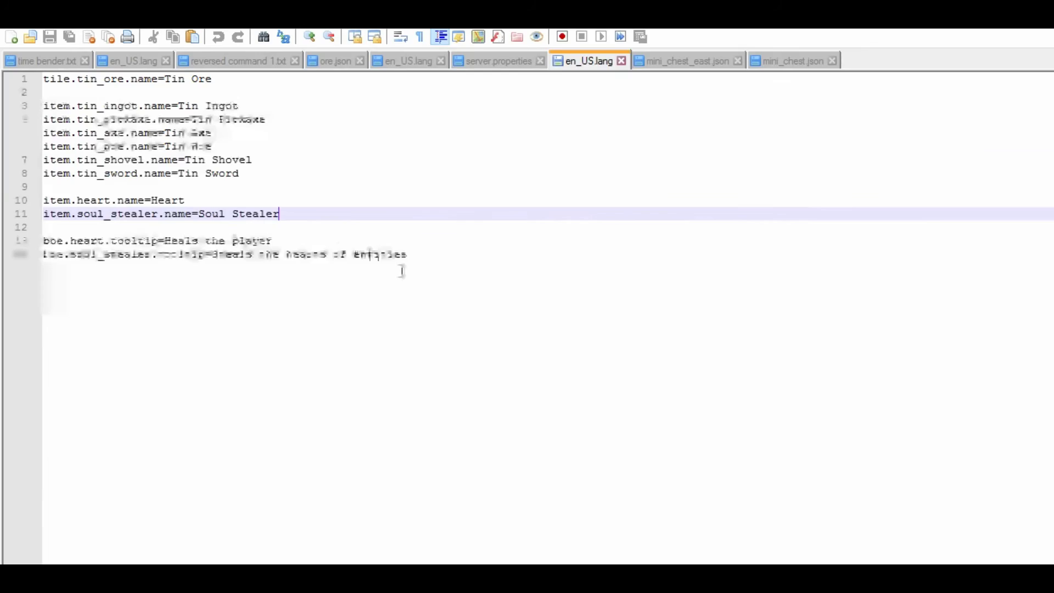
Add itemGroup.boeblocks and itemGroup.boeitems lines naming BitOfEverything Blocks and Items above the tooltips.
{"action": "left_click", "coordinate": [527, 296]}
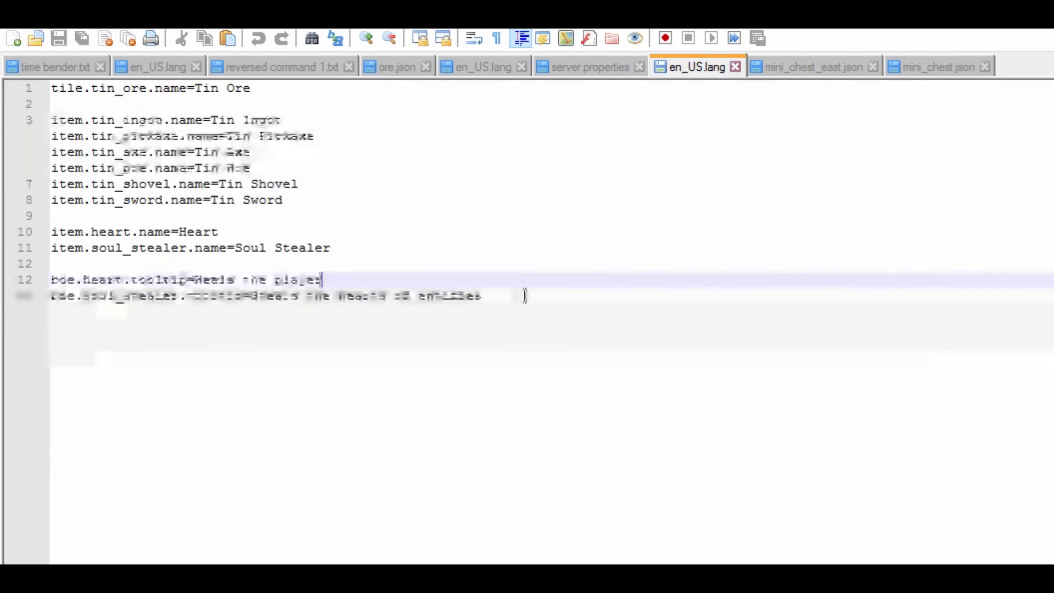
{"action": "key", "text": "Up"}
{"action": "key", "text": "Home"}
{"action": "key", "text": "Return"}
{"action": "key", "text": "Return"}
{"action": "key", "text": "Up"}
{"action": "key", "text": "Up"}
{"action": "type", "text": "ta"}
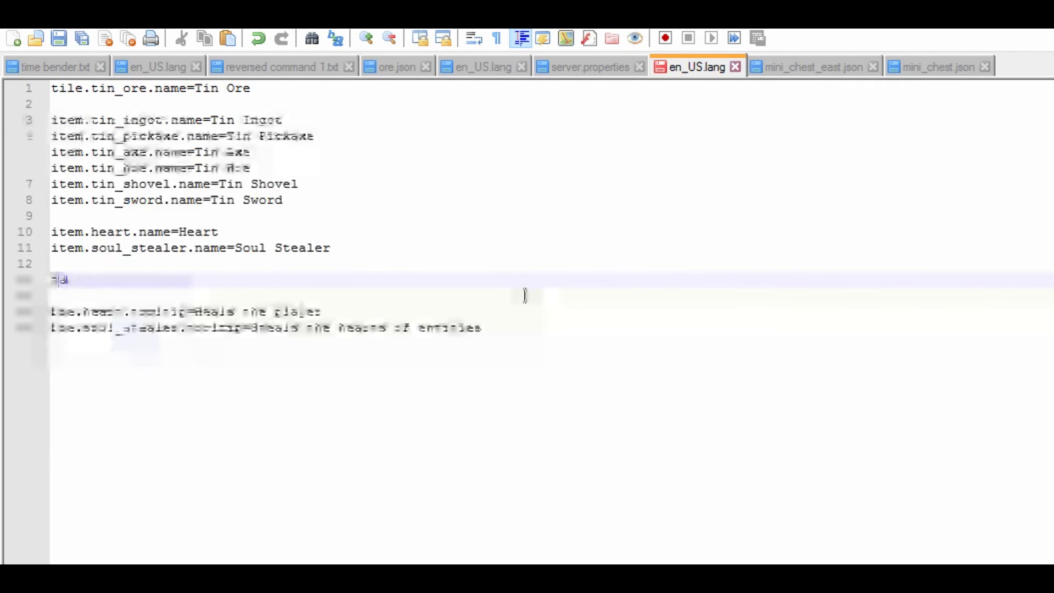
{"action": "type", "text": "bGroup"}
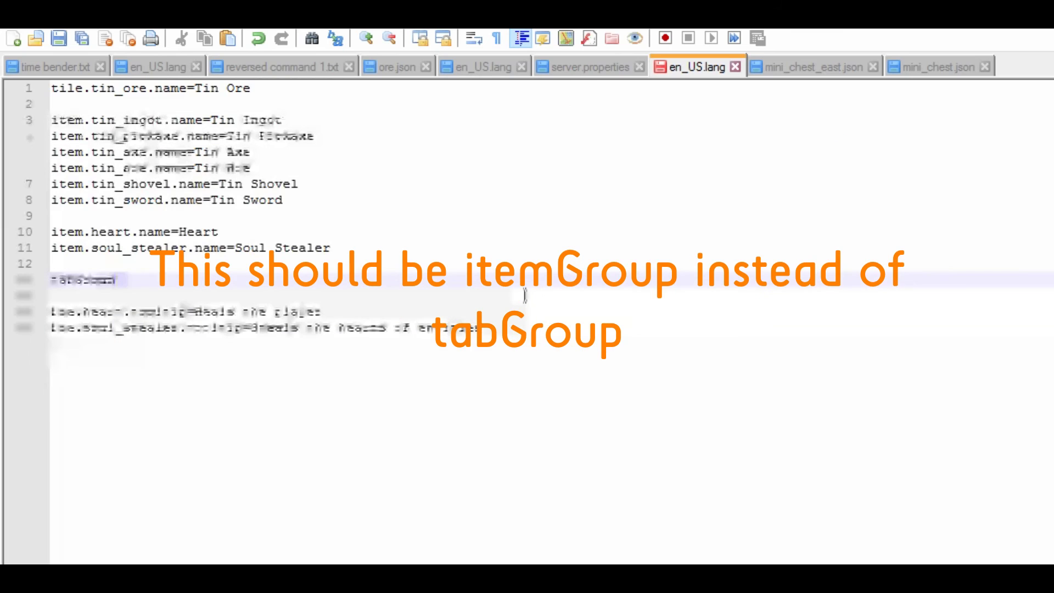
{"action": "type", "text": ".tabSoulSte"}
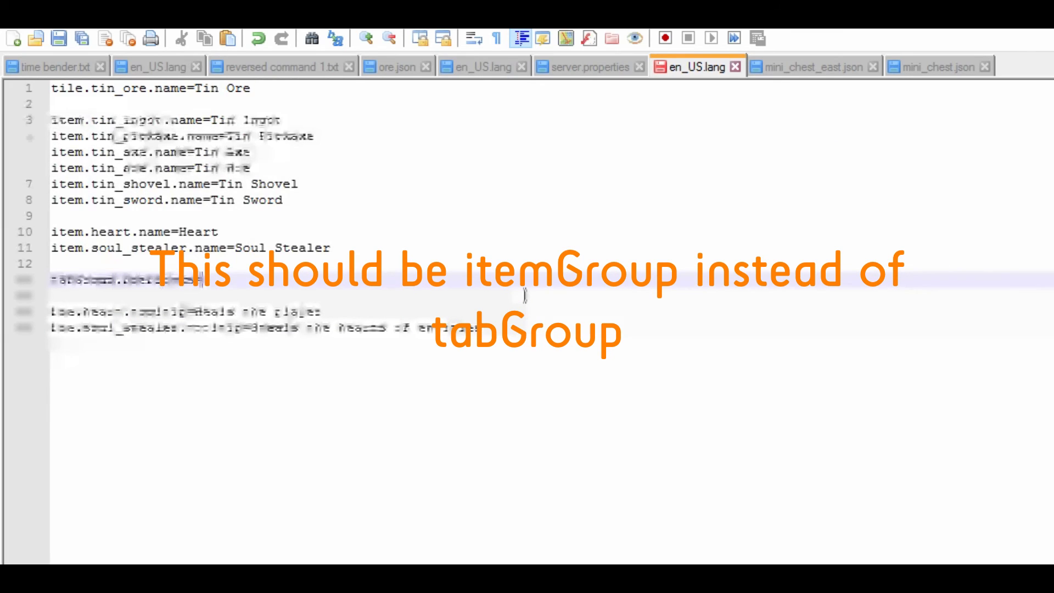
{"action": "type", "text": "=SS"}
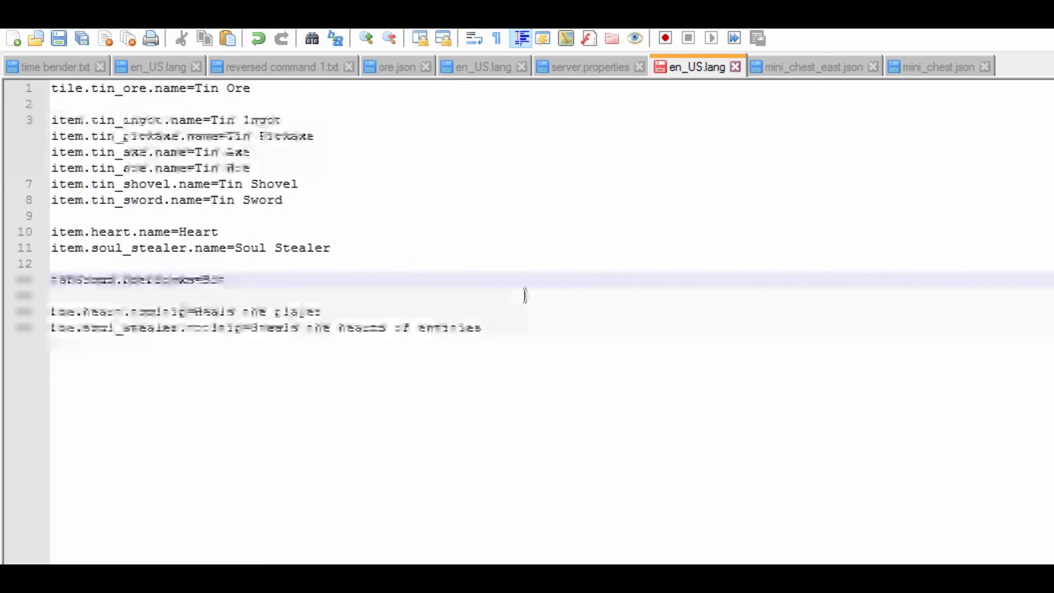
{"action": "type", "text": "Stealer"}
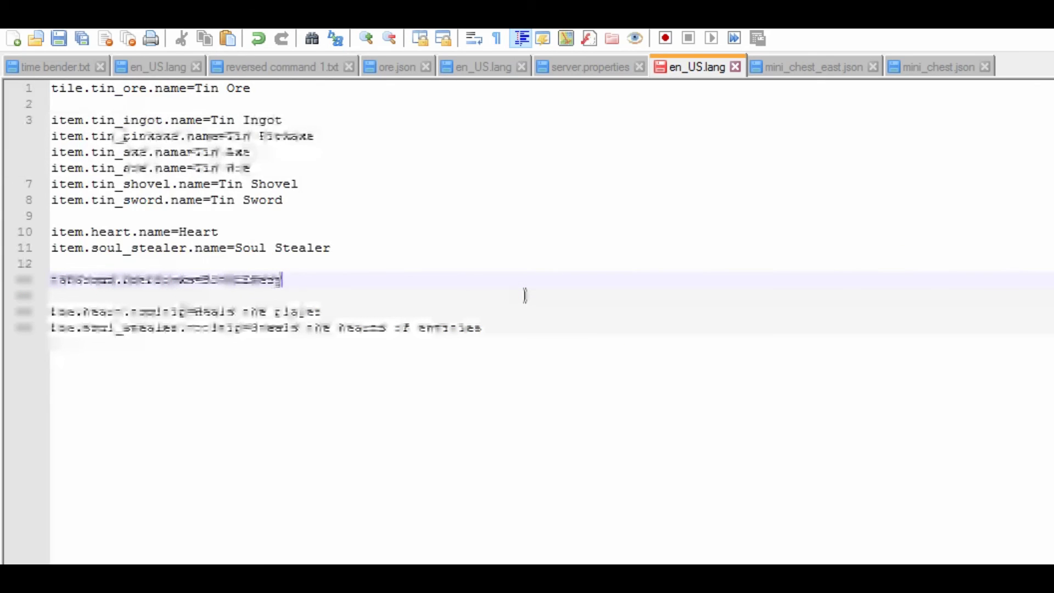
{"action": "type", "text": "ocks"}
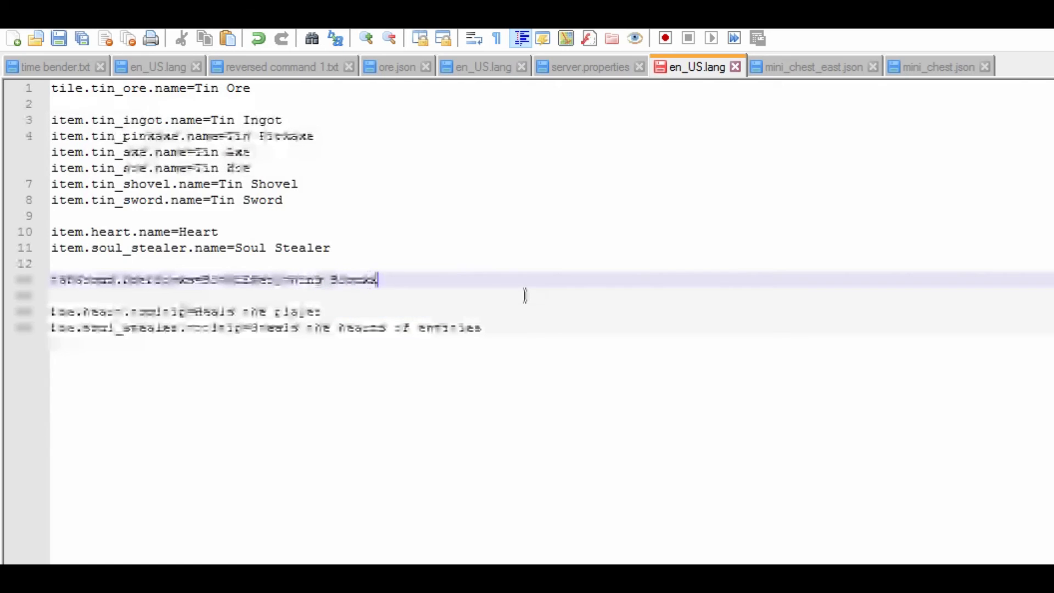
{"action": "key", "text": "Return"}
{"action": "type", "text": "tabGroup.tabItems=S"}
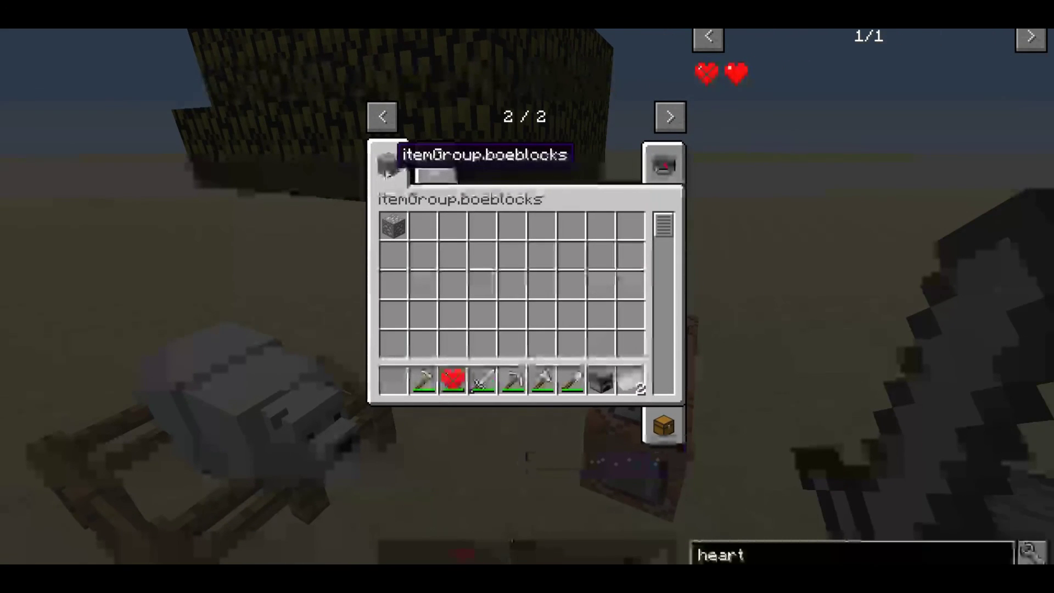
Reload resource packs with F3+T and confirm the BitOfEverything Blocks and Items tab names on page 2/2.
{"action": "key", "text": "Escape"}
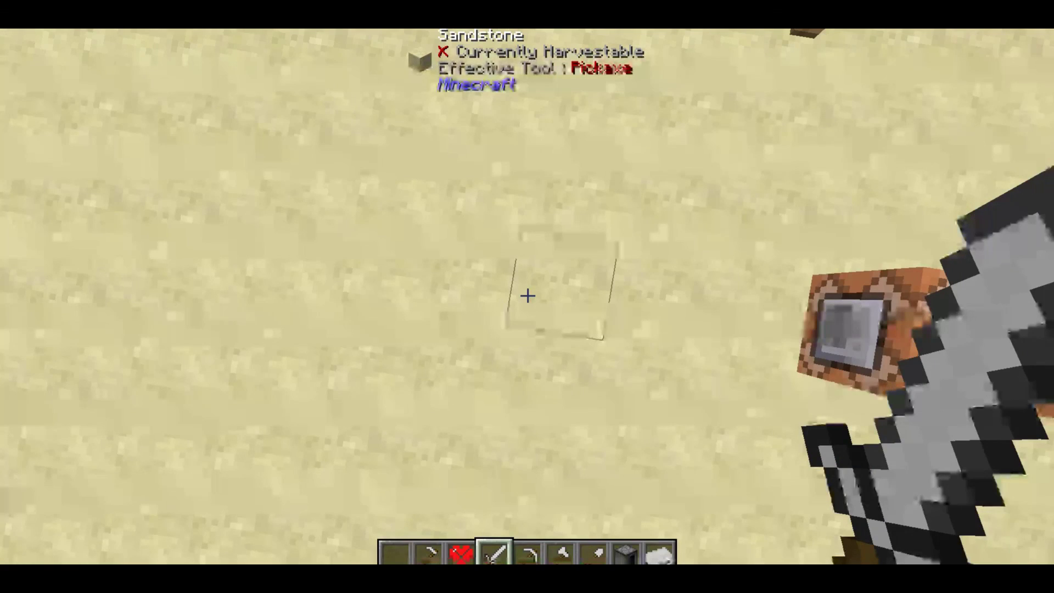
{"action": "key", "text": "F3+t"}
{"action": "key", "text": "F3"}
{"action": "key", "text": "F3"}
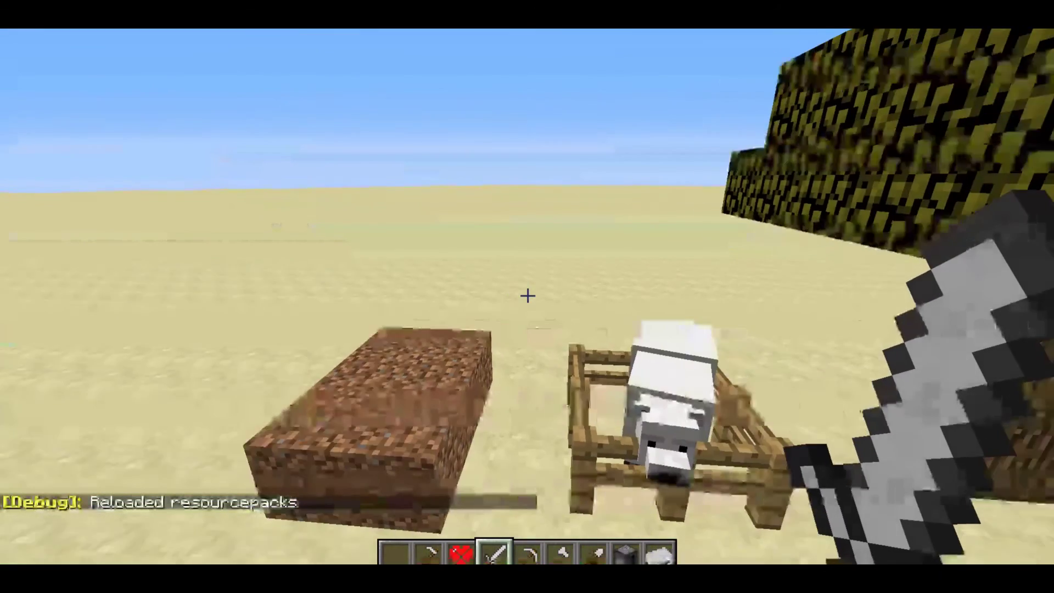
{"action": "key", "text": "e"}
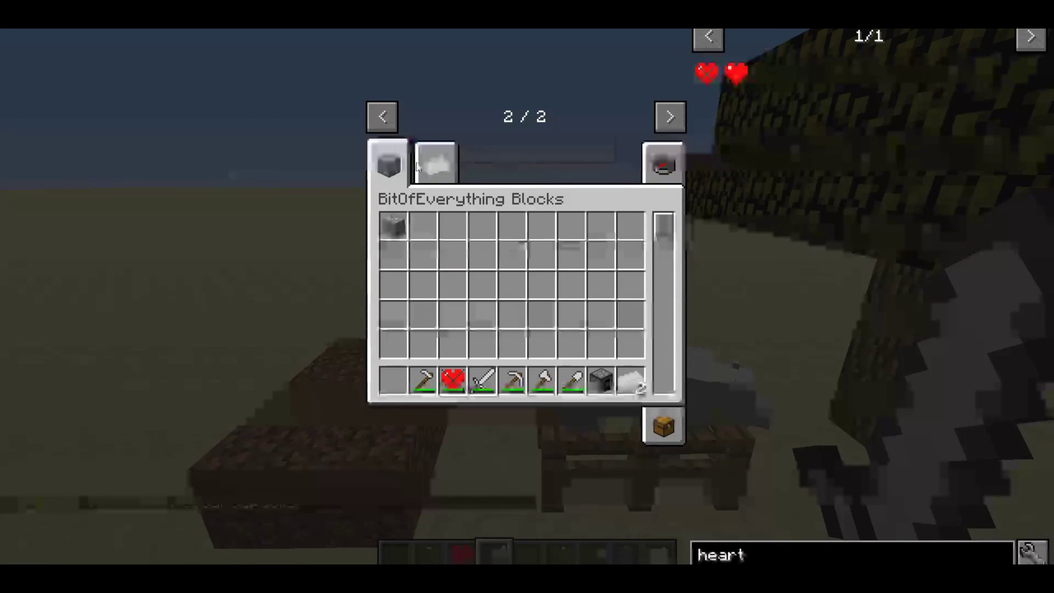
{"action": "left_click", "coordinate": [443, 168]}
{"action": "left_click", "coordinate": [382, 116]}
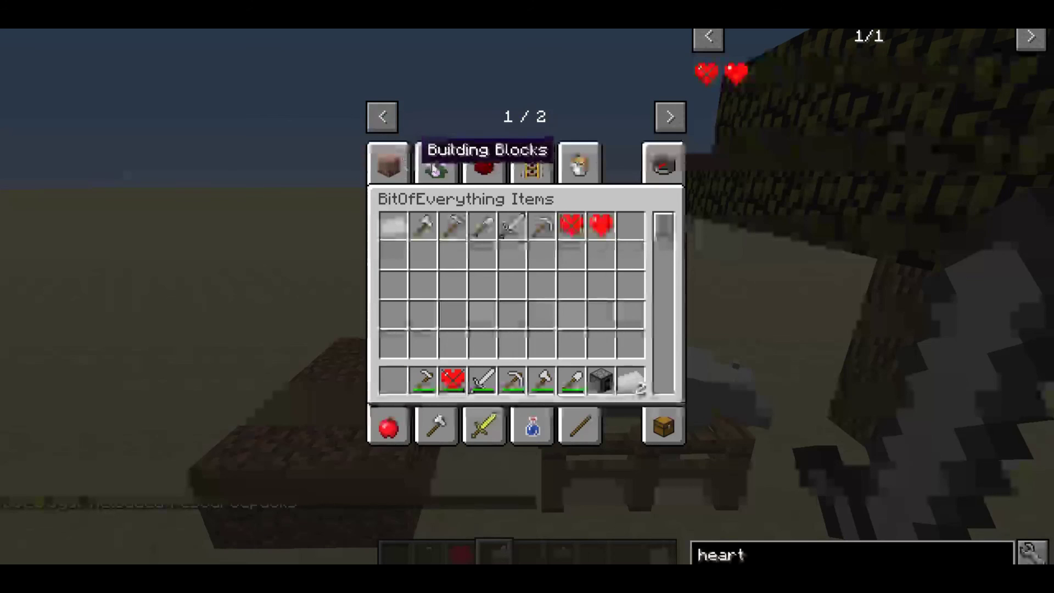
{"action": "left_click", "coordinate": [669, 115]}
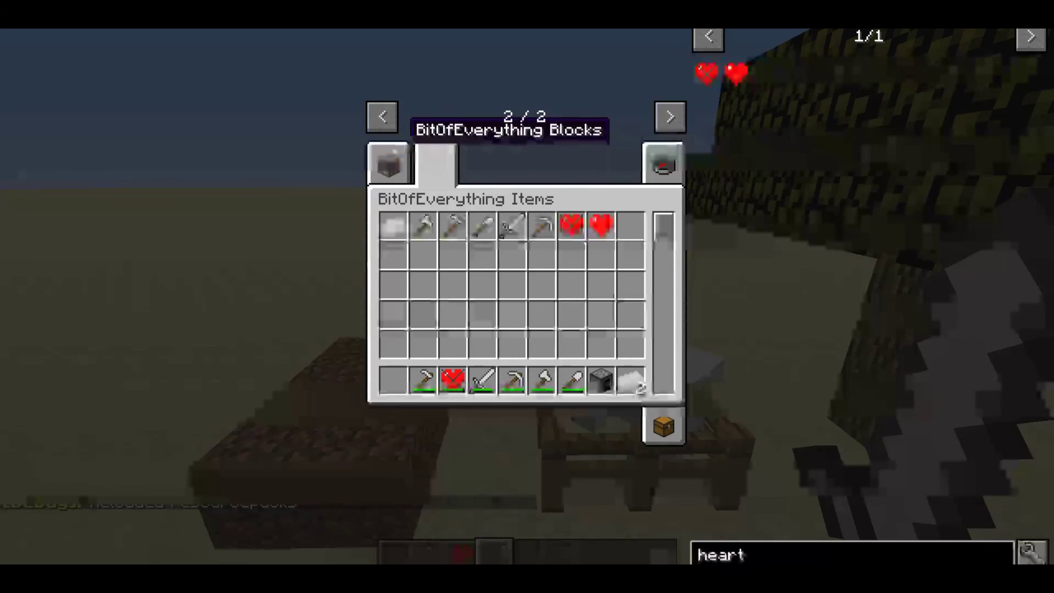